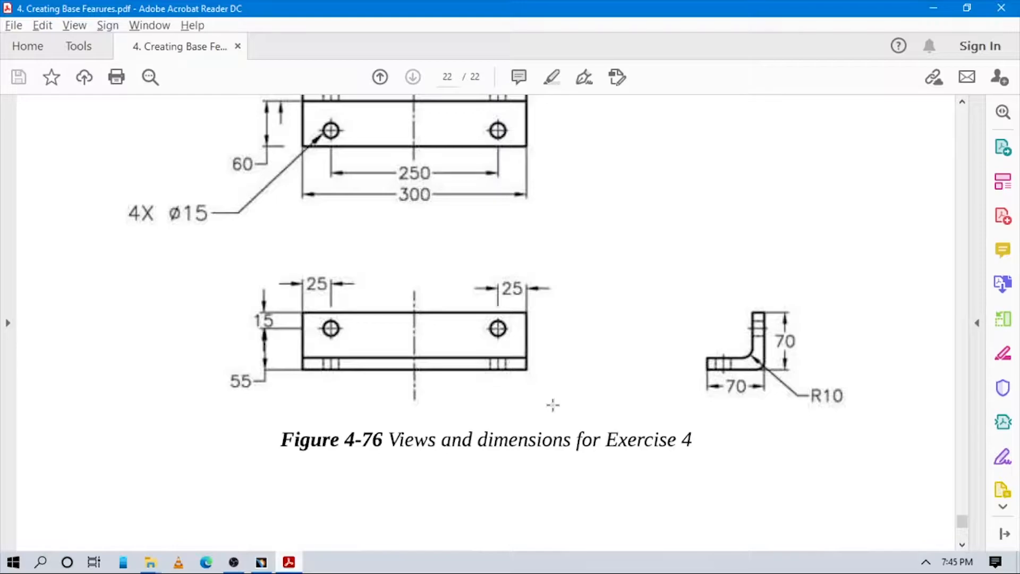
Review the Exercise 4 drawing in the PDF, switch to CATIA V5 and create a new Part Design part named Part1
scroll(747, 407, "up", 4)
scroll(745, 403, "down", 4)
scroll(488, 342, "up", 3)
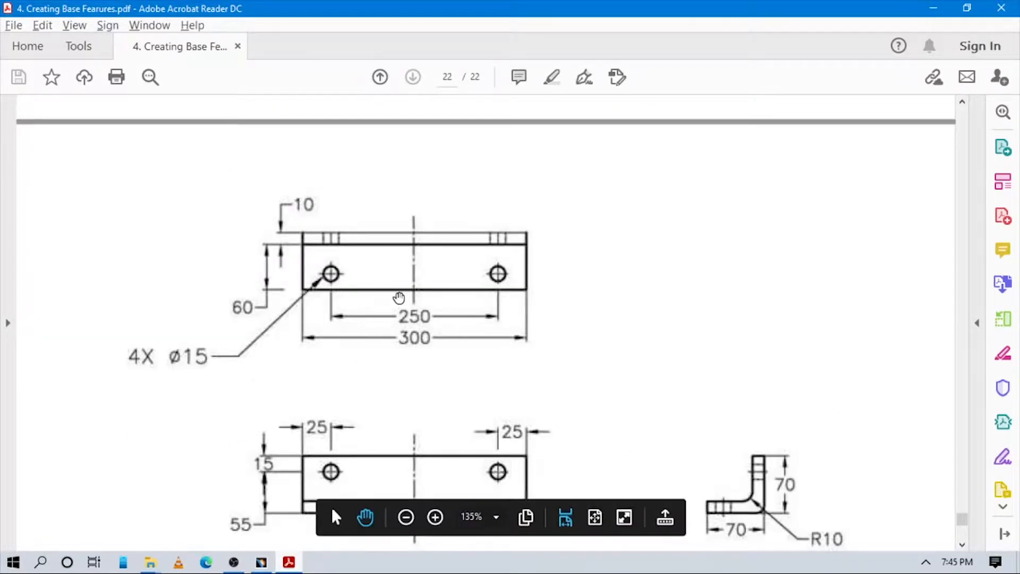
scroll(566, 376, "down", 4)
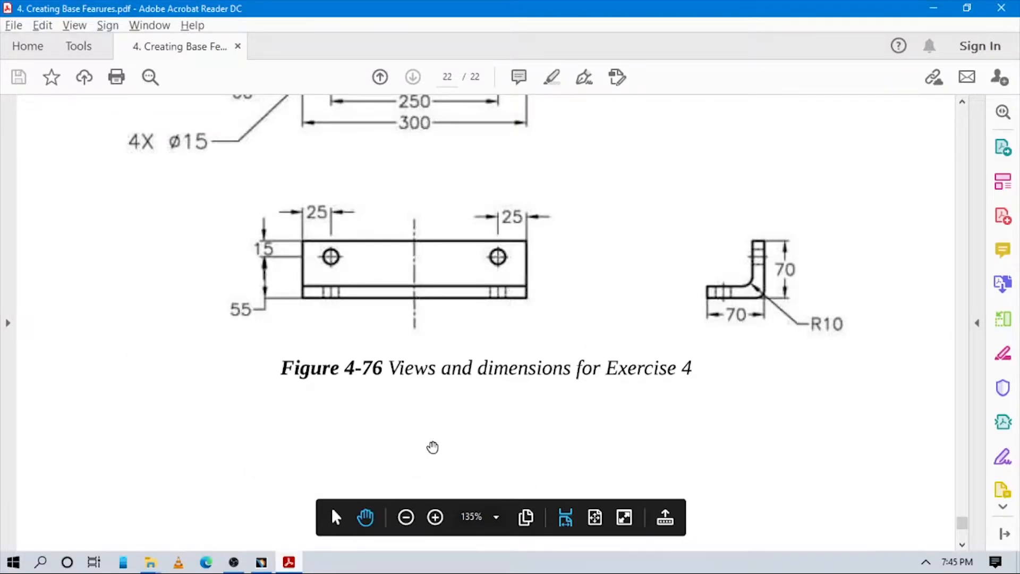
left_click(260, 563)
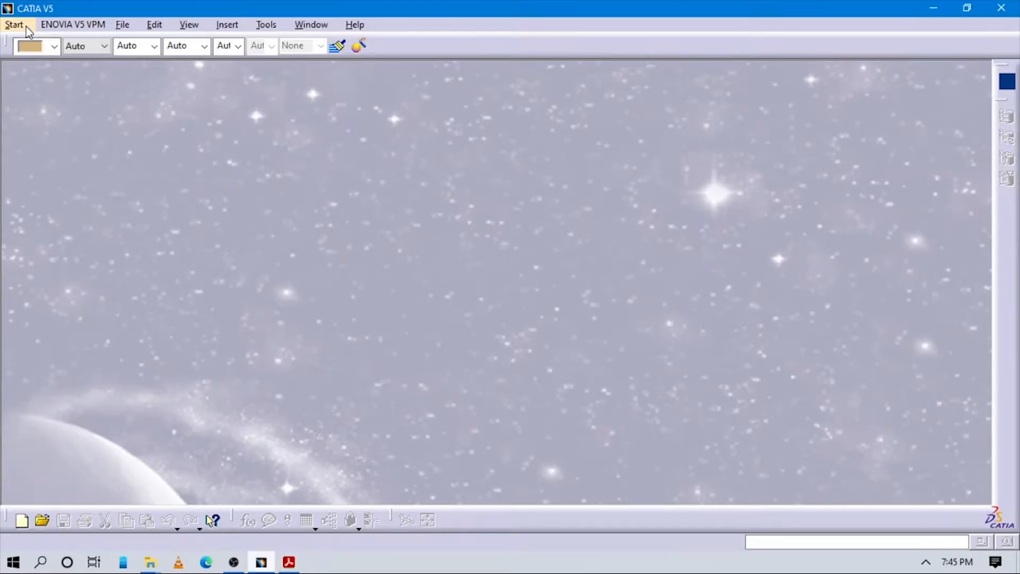
left_click(27, 26)
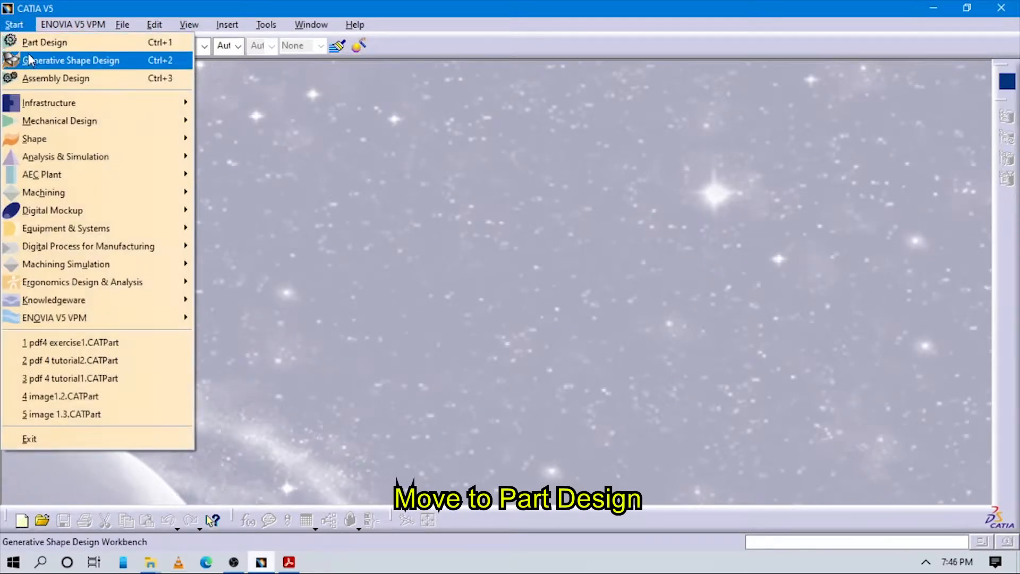
mouse_move(189, 120)
left_click(228, 121)
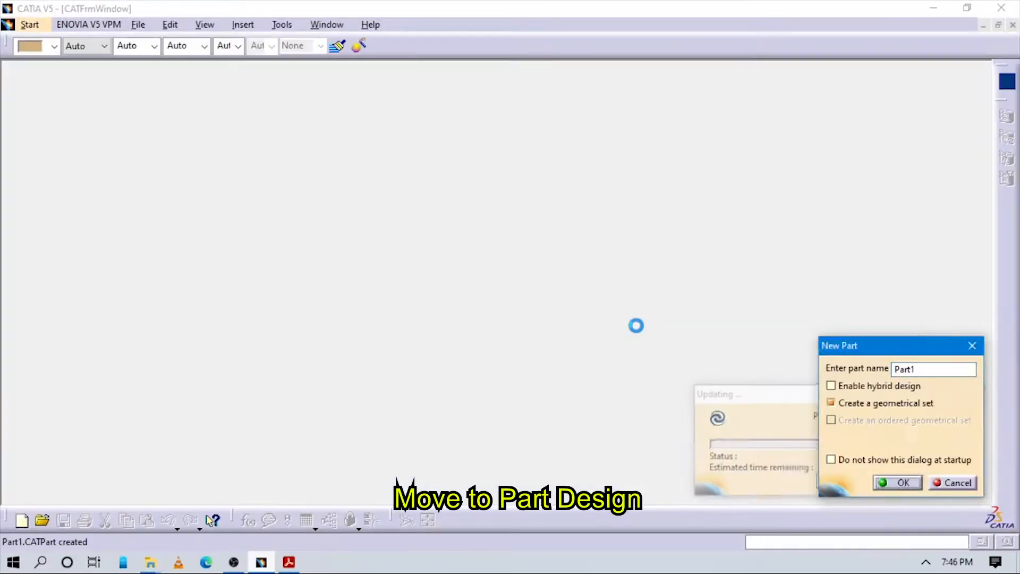
key("Return")
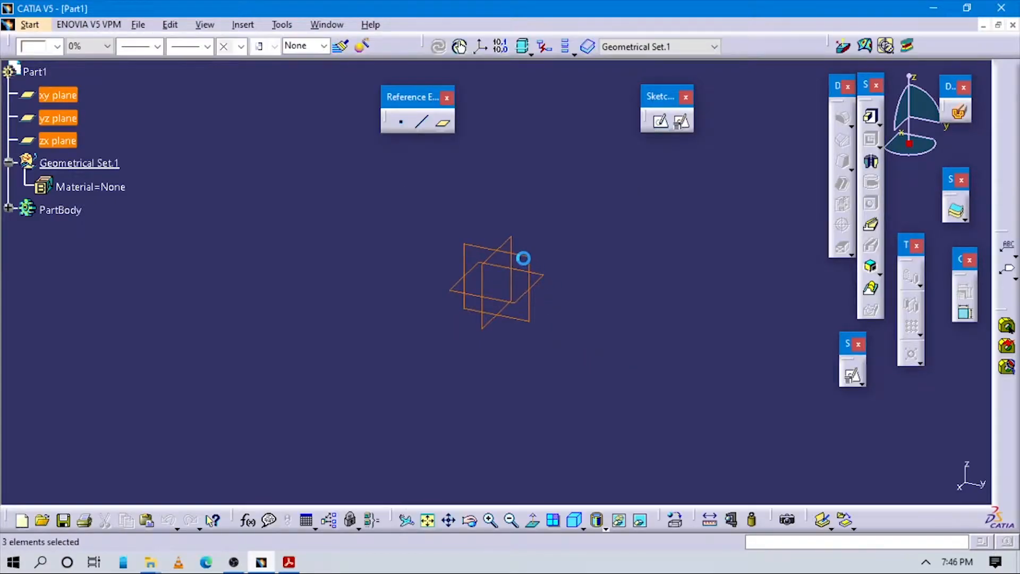
Hide the xy, yz and zx planes and create a reference point at the origin
right_click(528, 245)
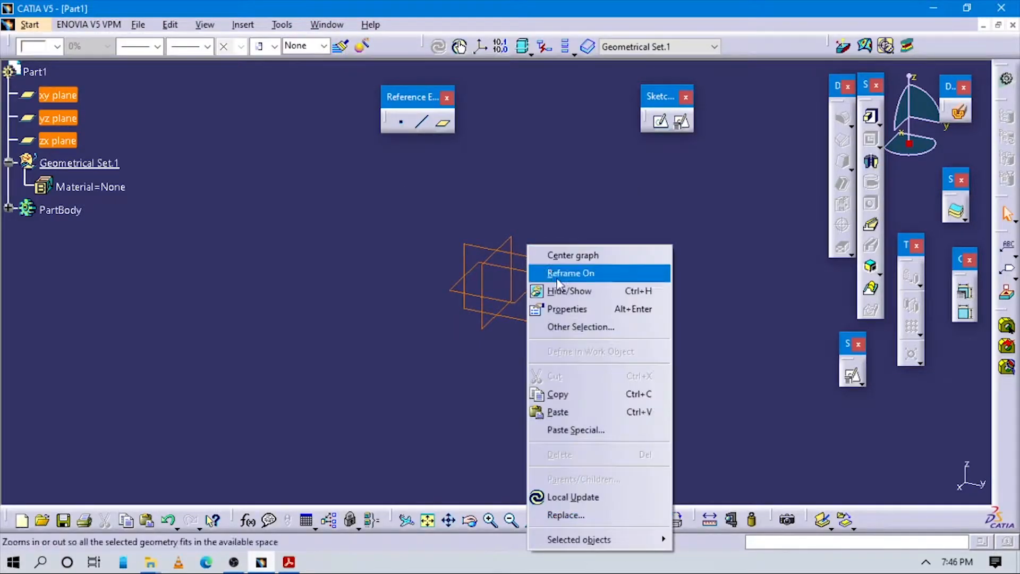
left_click(564, 289)
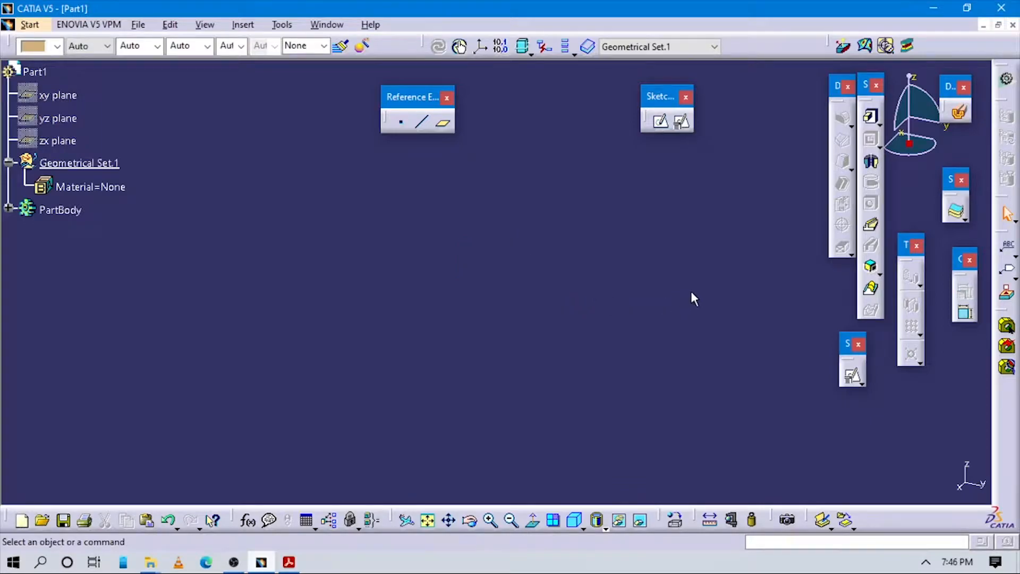
left_click(401, 123)
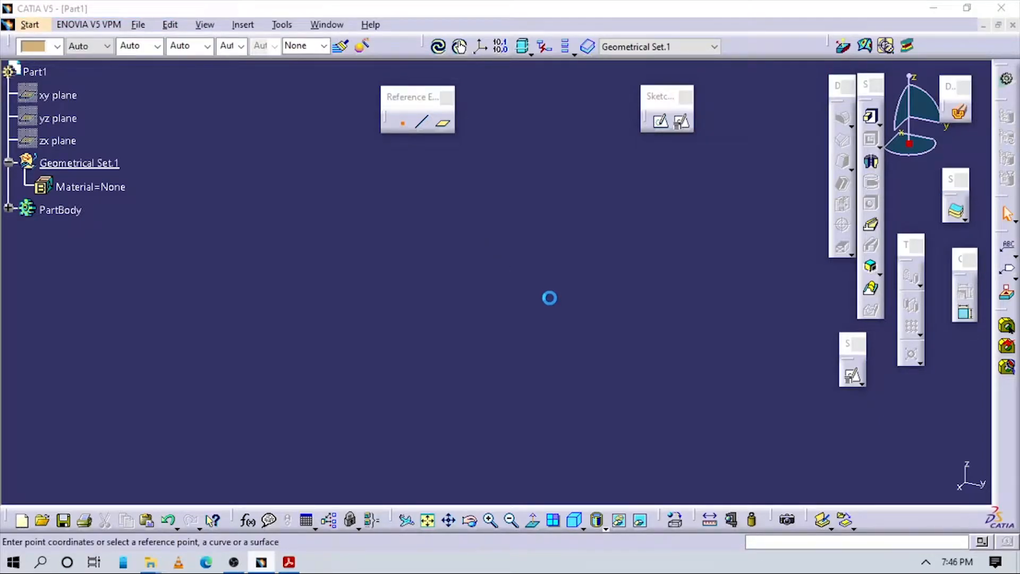
key("Return")
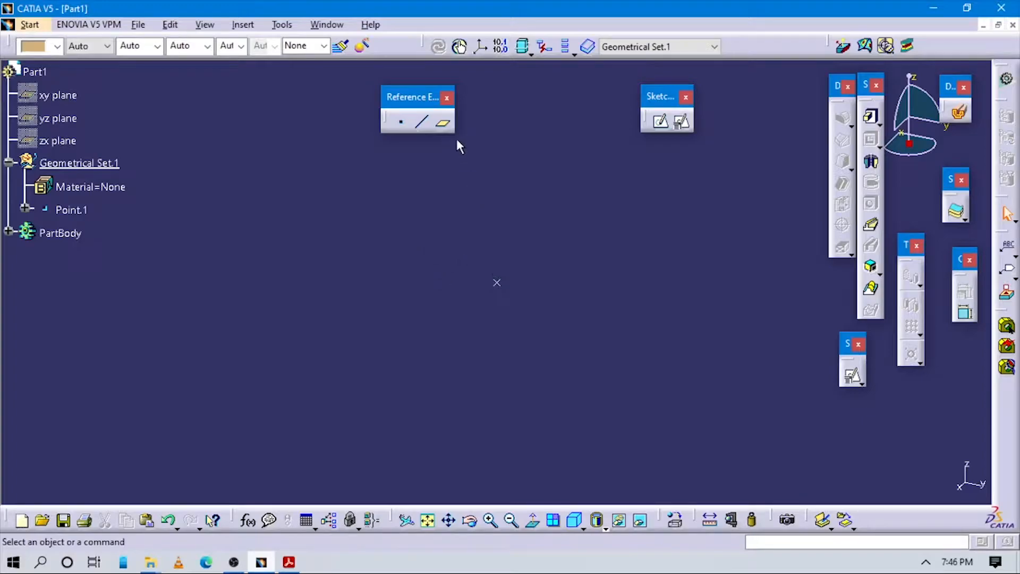
Insert a standard axis system with the reference point as its origin
left_click(243, 25)
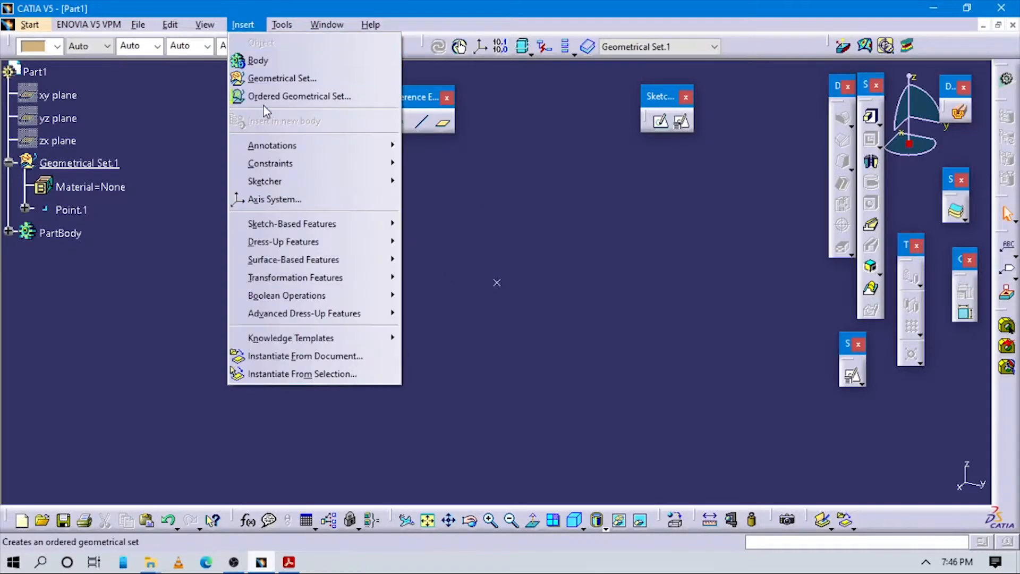
left_click(266, 200)
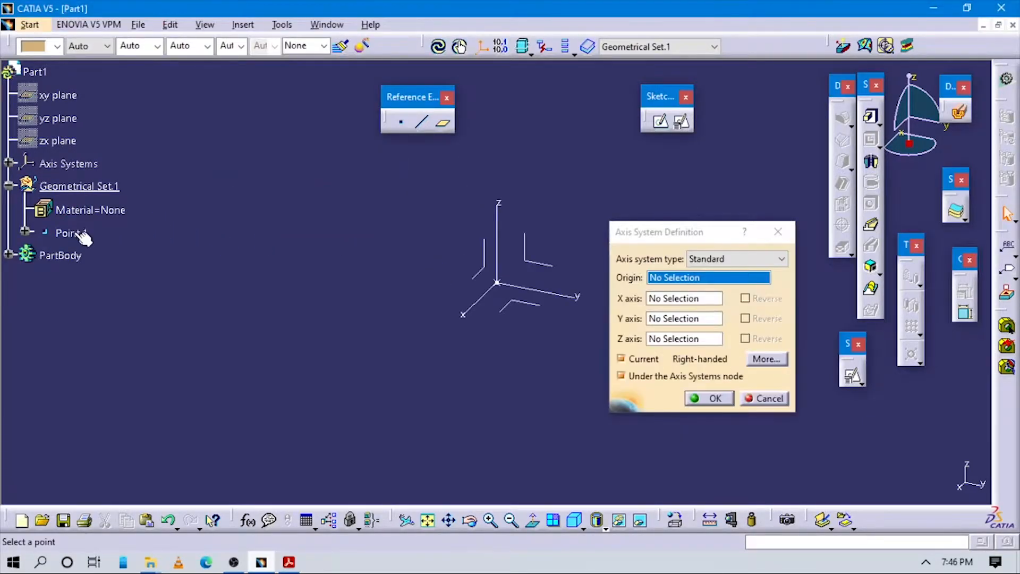
left_click(713, 398)
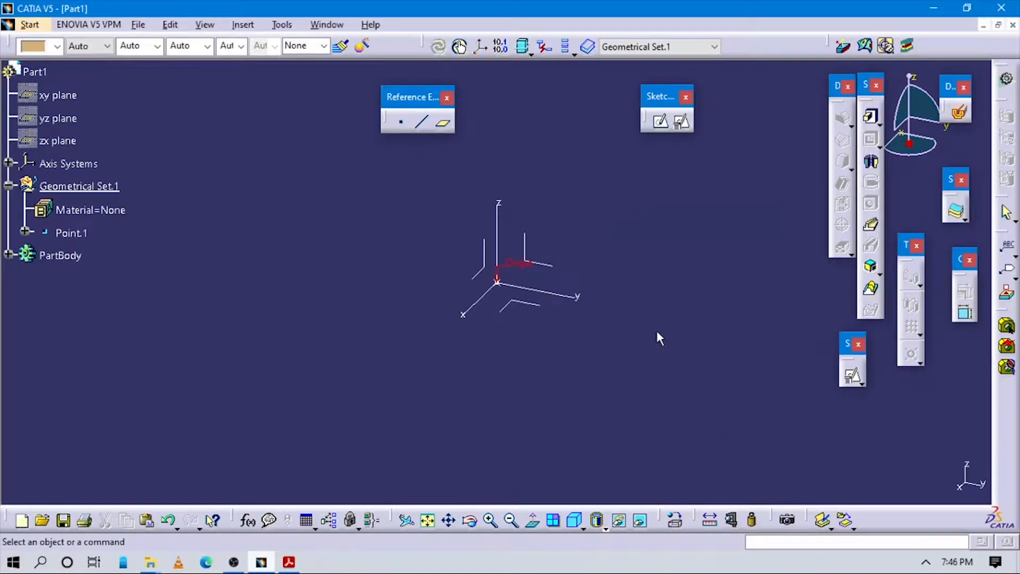
Open a positioned sketch on the axis system's ZX plane with Point.1 as projected origin, parallel to the X axis, reversing H and V
left_click(682, 122)
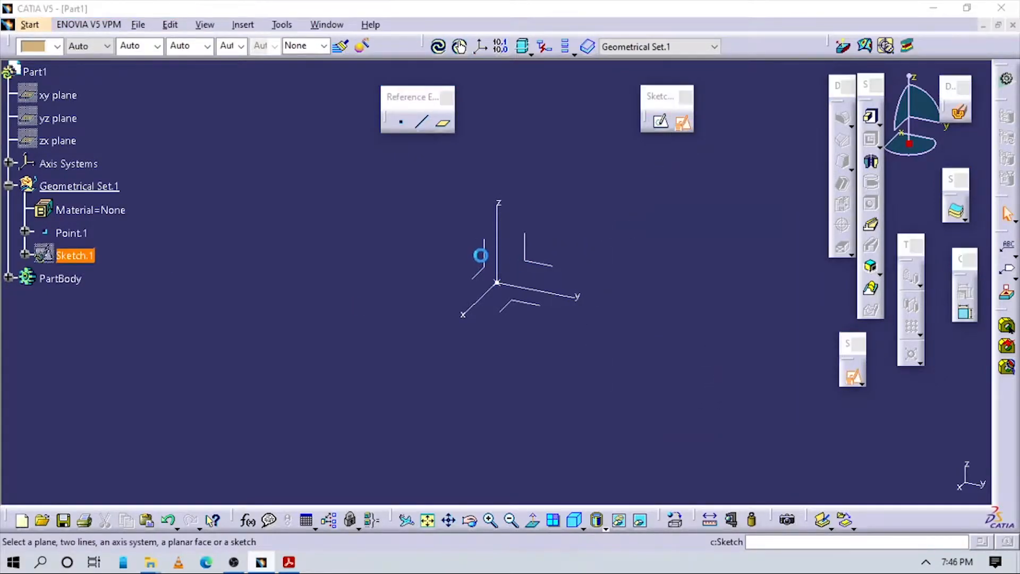
left_click(485, 254)
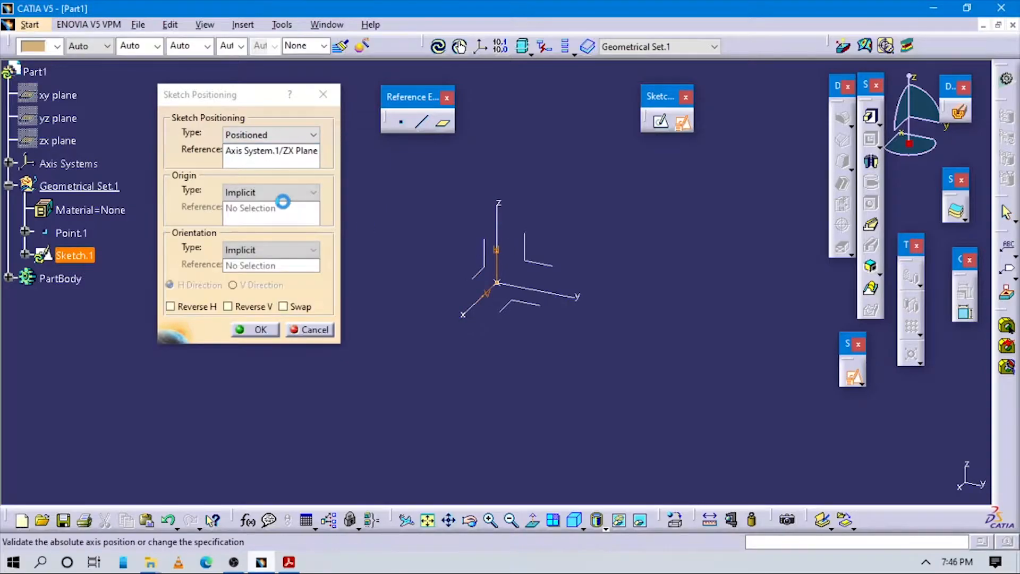
left_click(280, 191)
left_click(250, 229)
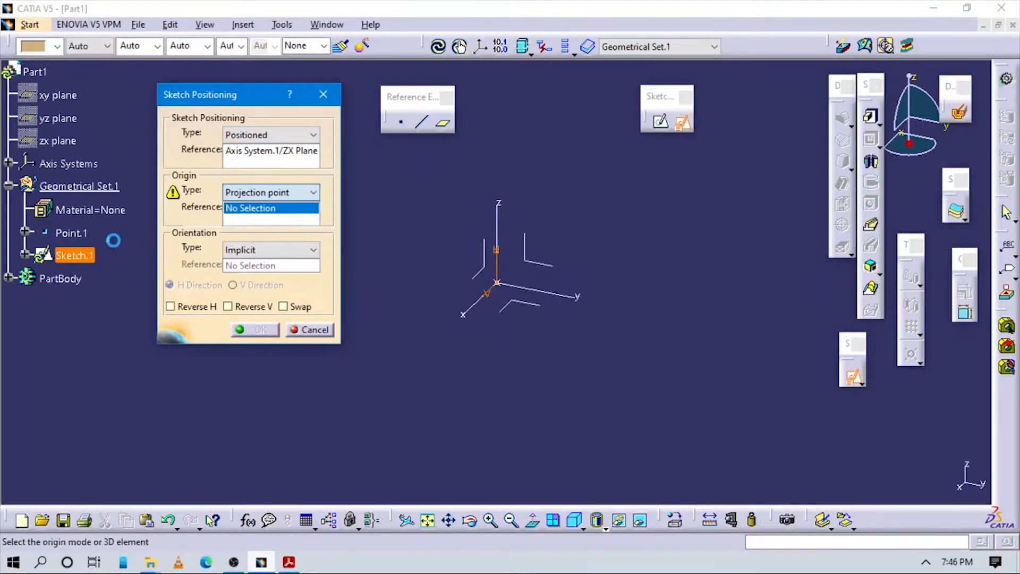
left_click(255, 250)
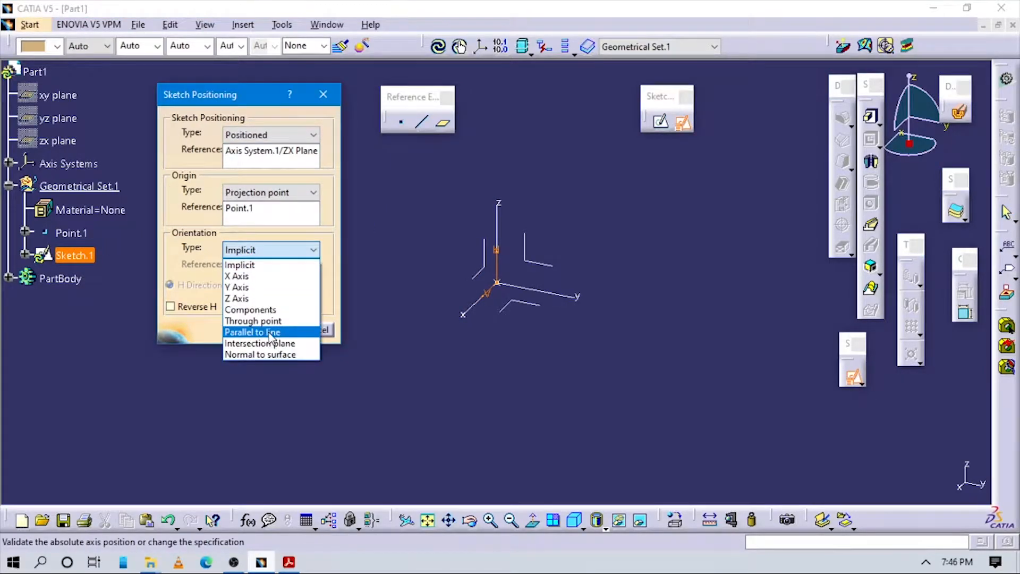
left_click(244, 330)
left_click(486, 299)
left_click(227, 306)
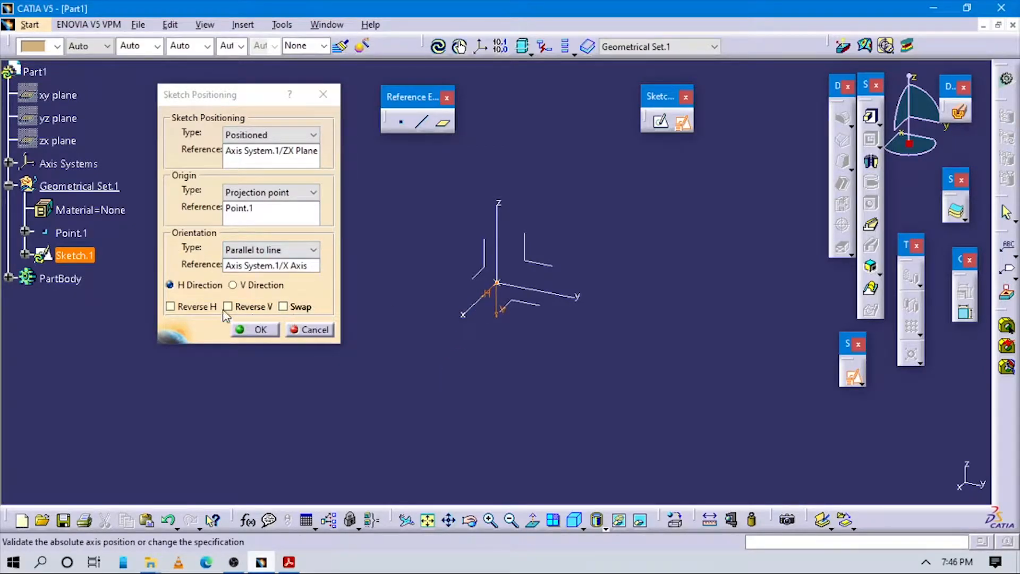
left_click(204, 307)
left_click(257, 330)
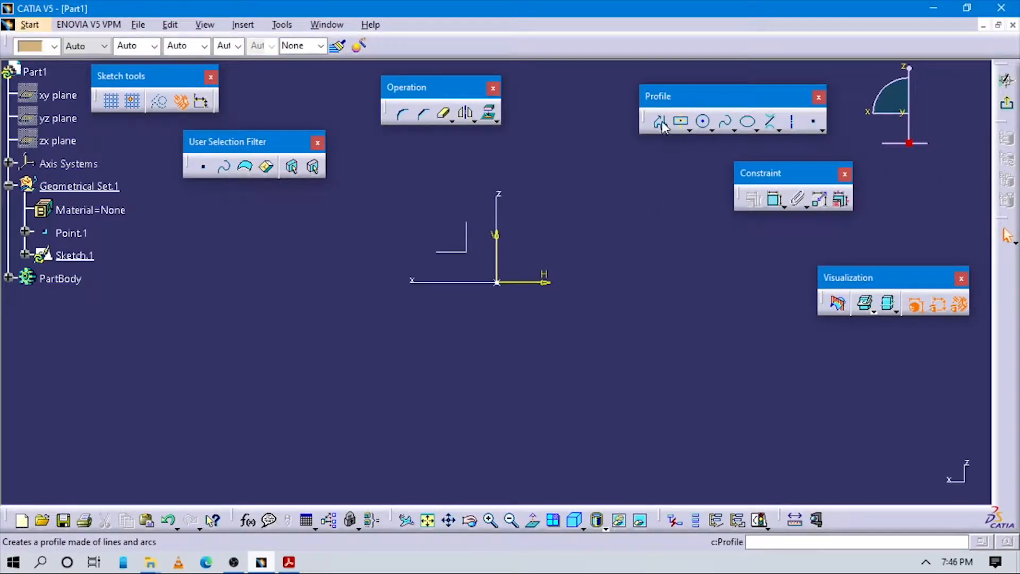
Examine the views and cross-section dimensions of Exercise 4 in the Adobe Acrobat PDF, returning to the open CATIA sketch
key("alt+Tab")
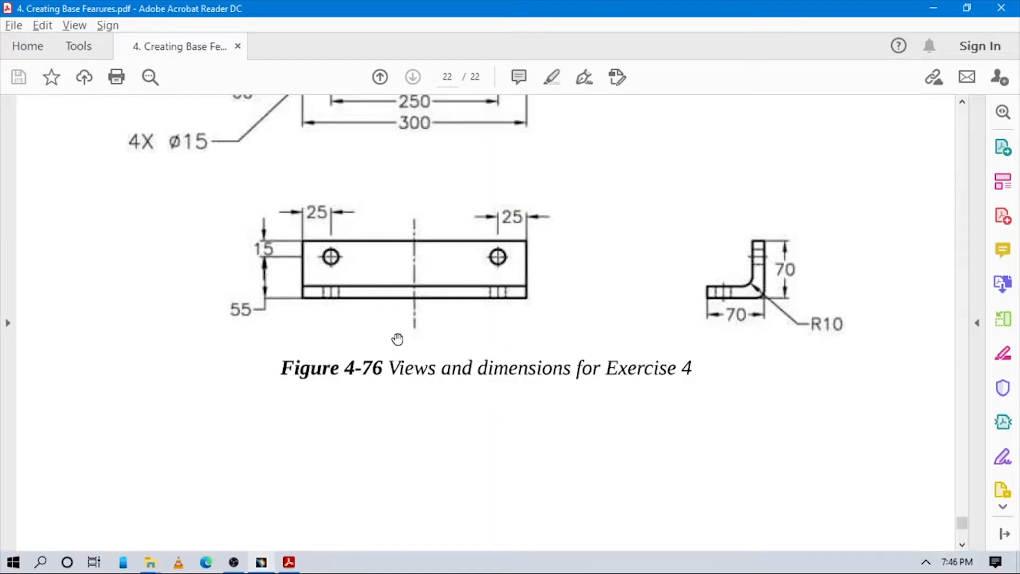
scroll(601, 342, "up", 3)
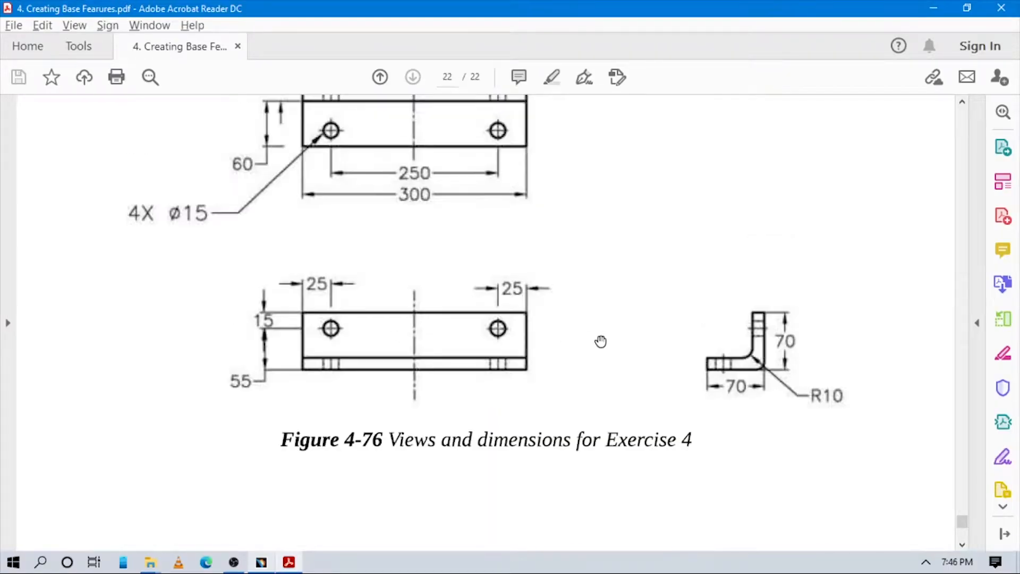
scroll(601, 341, "up", 3)
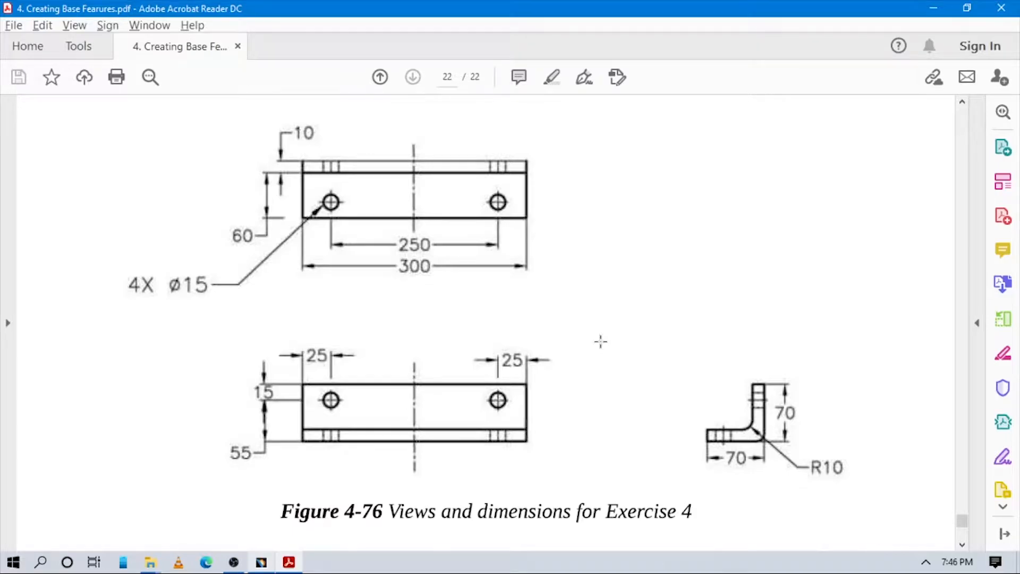
scroll(601, 341, "down", 6)
key("alt+Tab")
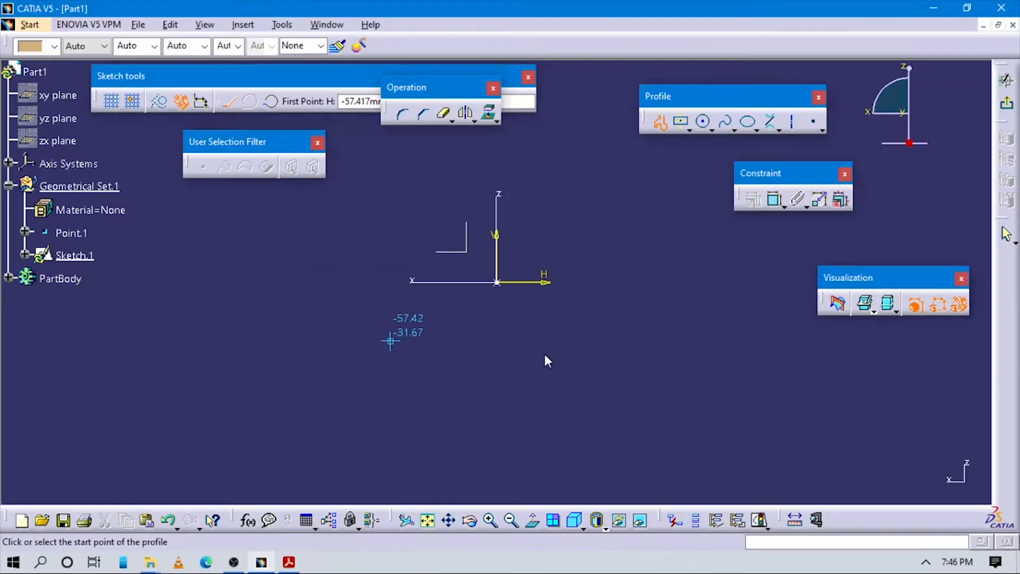
key("alt+Tab")
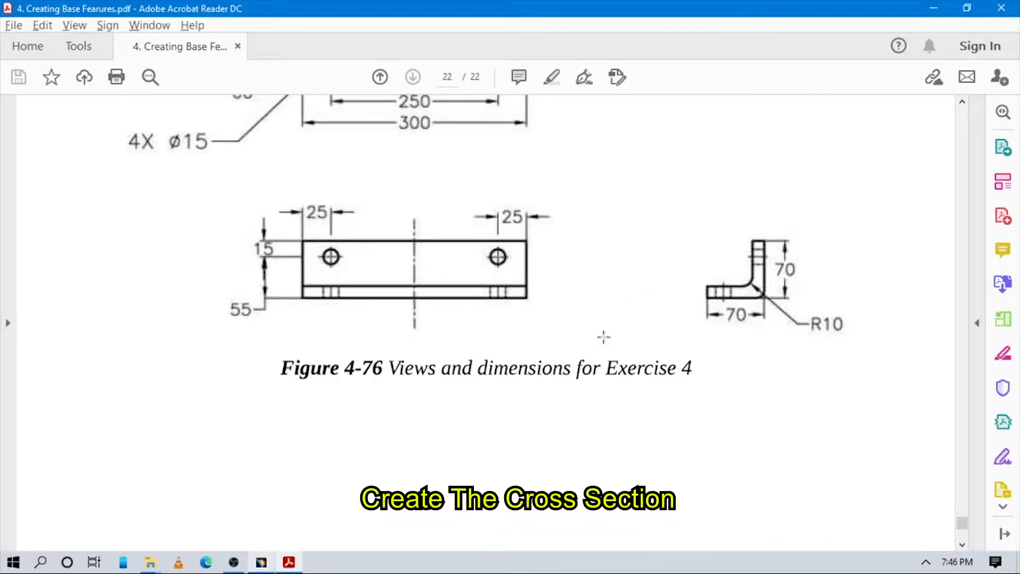
key("alt+Tab")
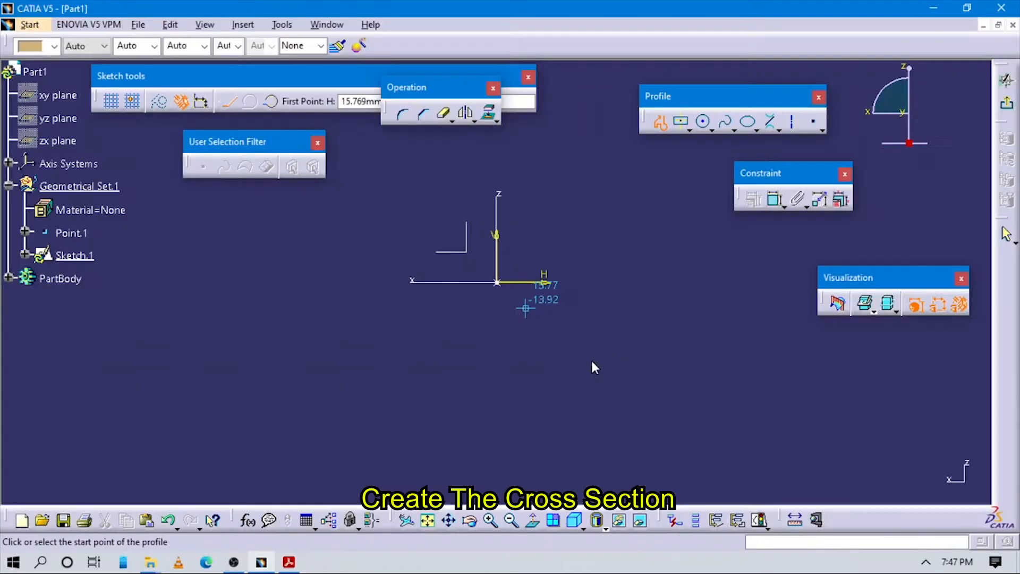
Sketch an L-shaped open profile: a horizontal line about 86 mm long ending at the origin and a vertical line about 77 mm up
left_click(338, 283)
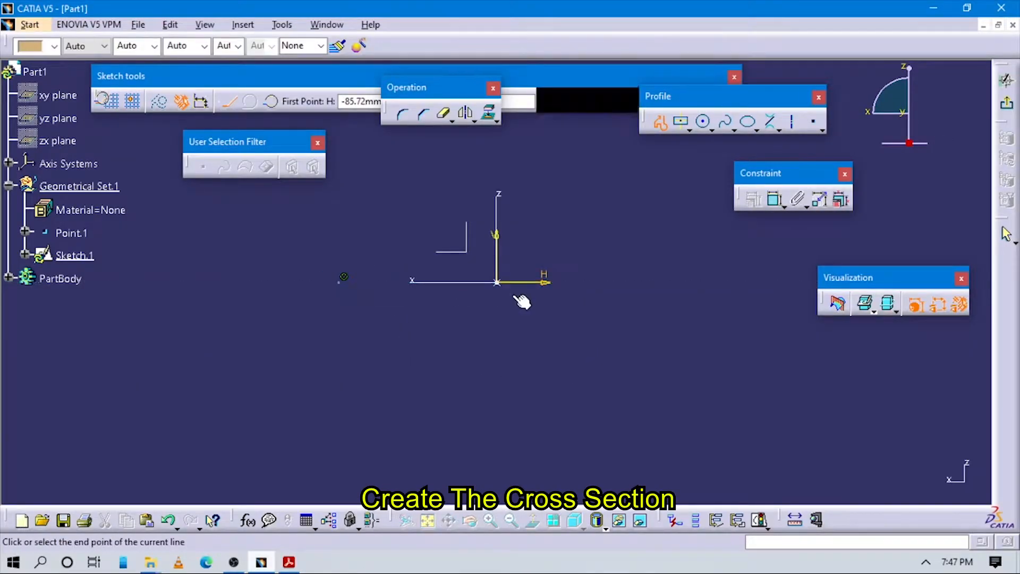
left_click(495, 282)
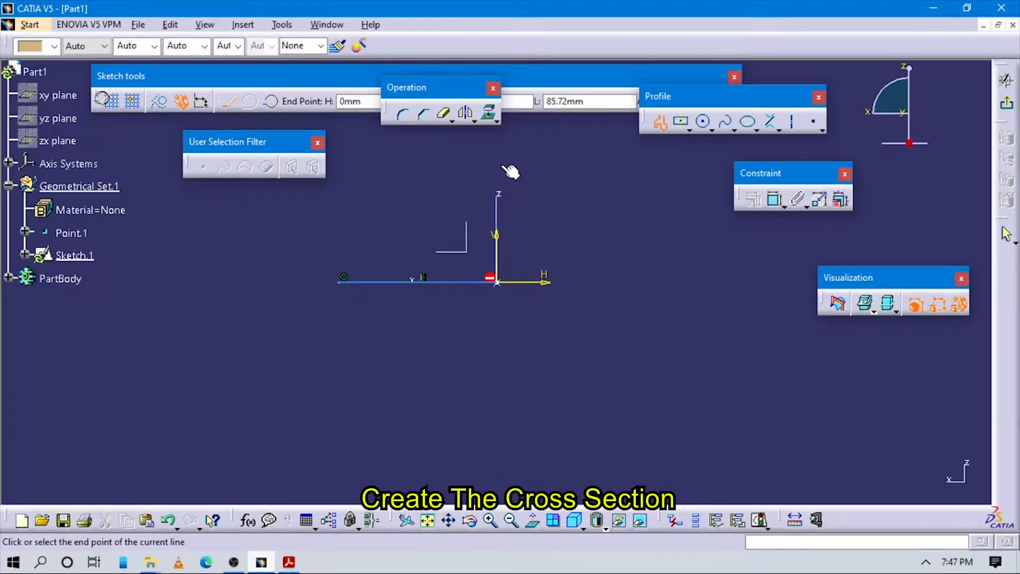
left_click(498, 140)
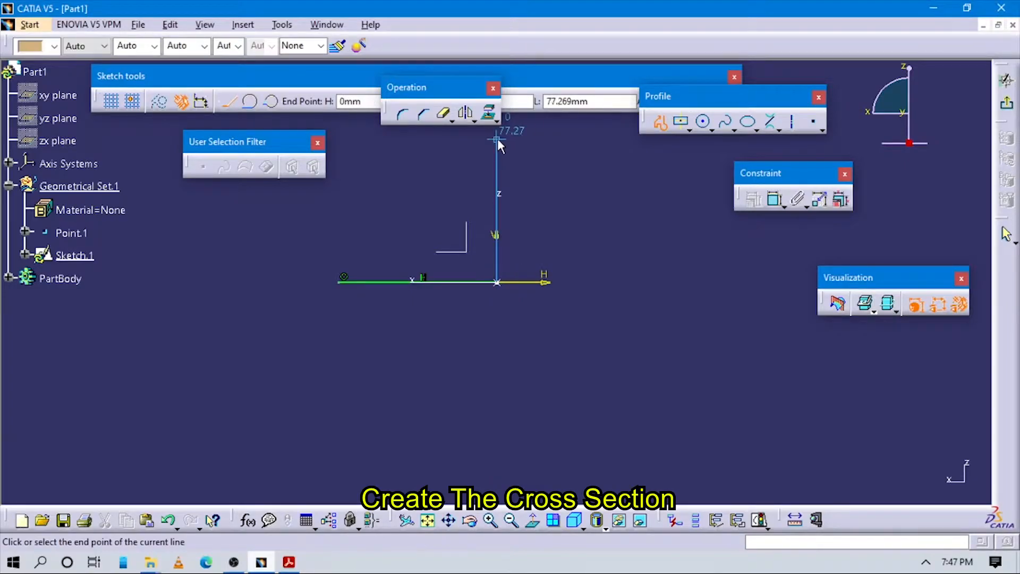
key("alt+Tab")
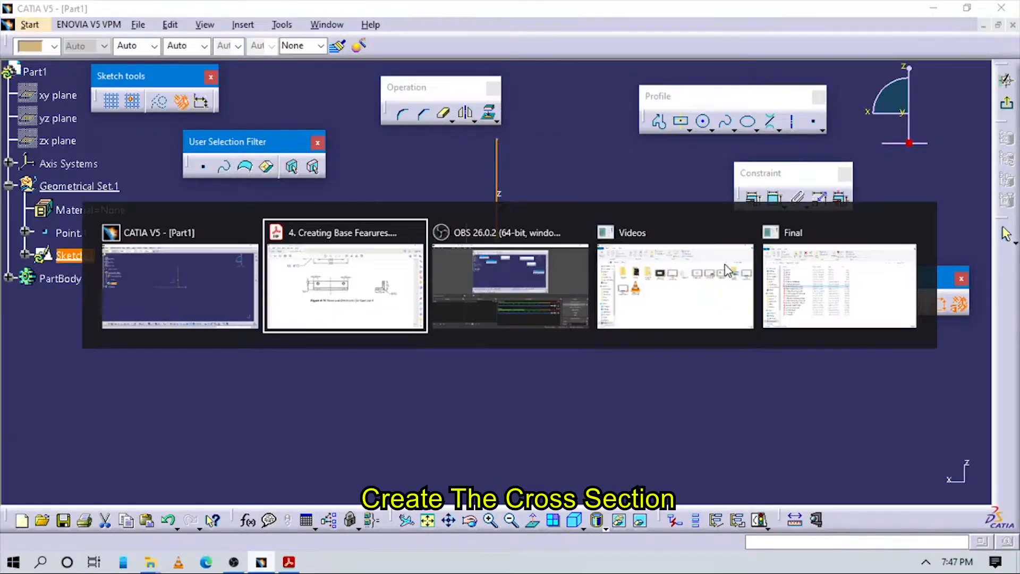
key("alt+Tab")
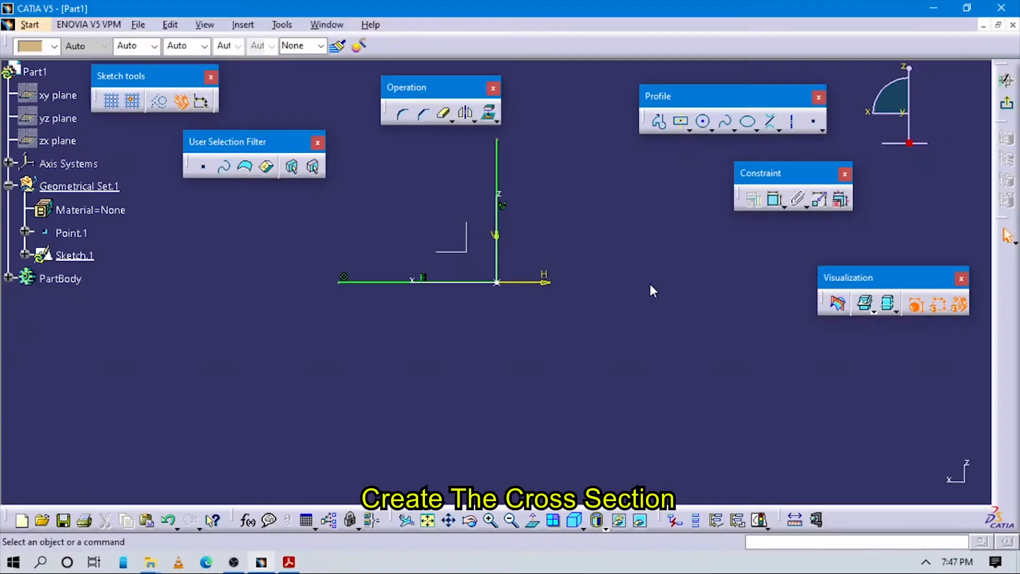
Dimension the vertical line's length and set it to 70 mm
left_click(775, 201)
left_click(498, 170)
left_click(562, 168)
double_click(572, 168)
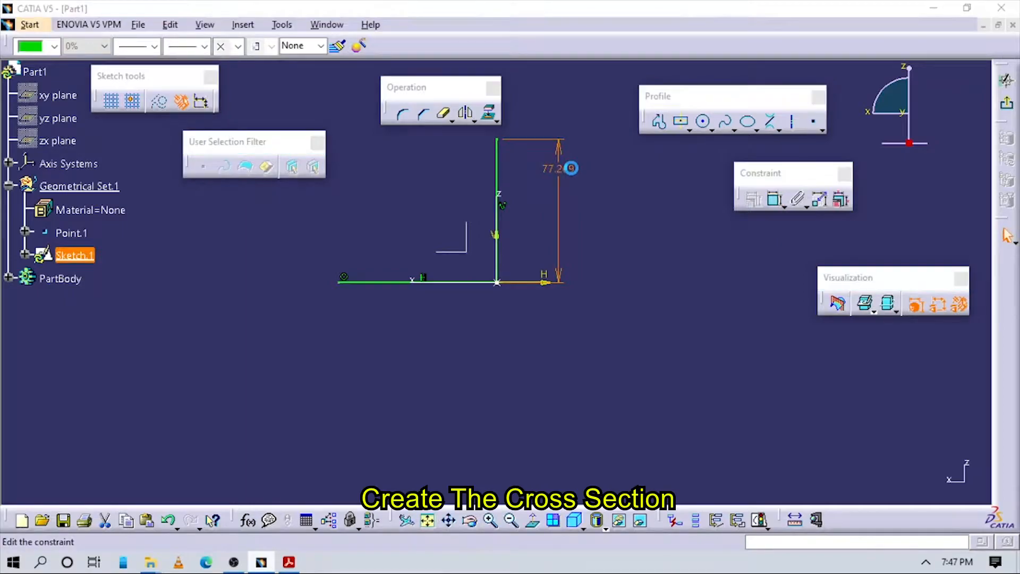
type("70mm")
key("Return")
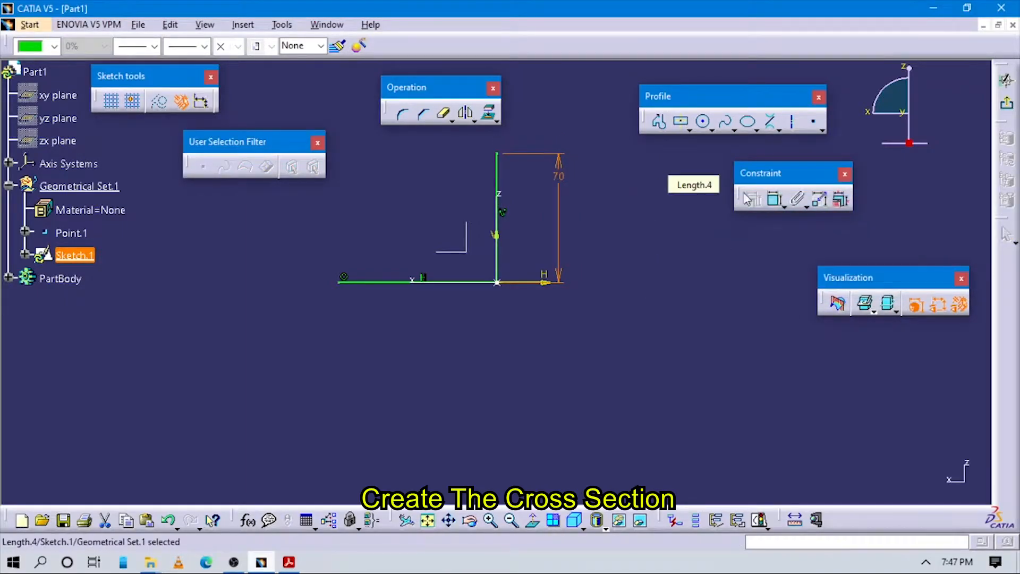
Dimension the horizontal line's length below it and set it to 70 mm
left_click(773, 201)
left_click(454, 283)
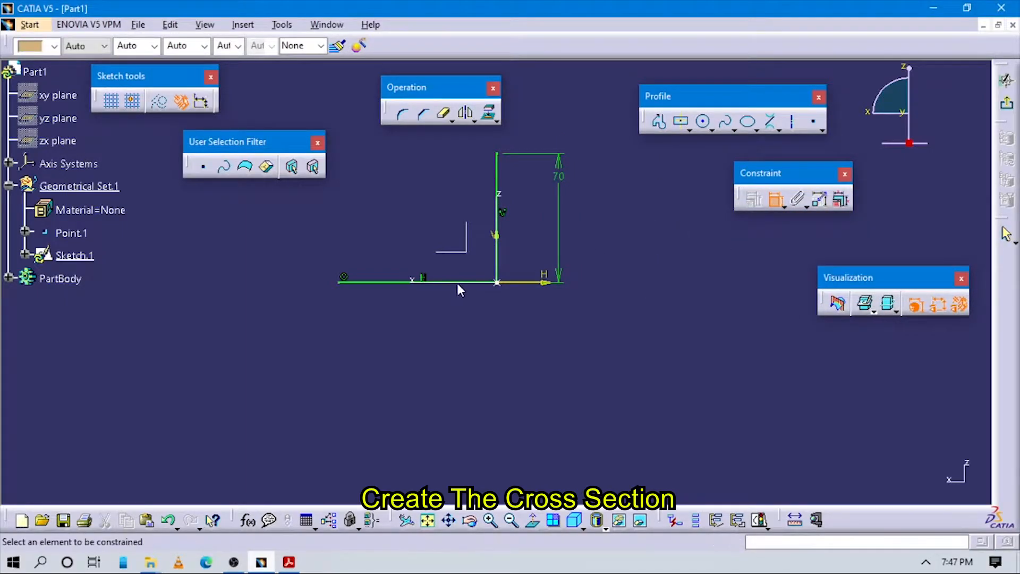
left_click(466, 314)
double_click(473, 309)
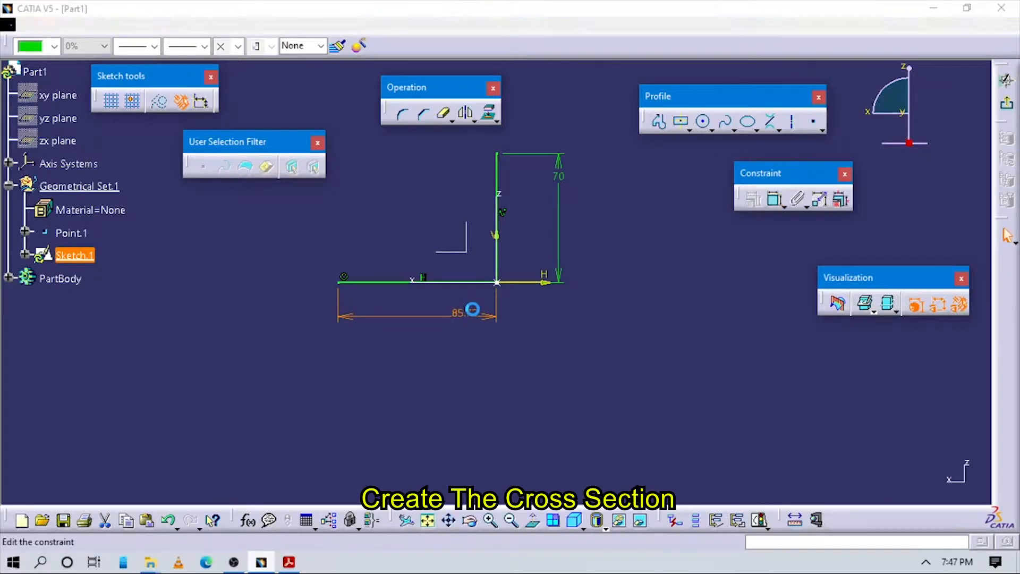
type("70mm")
key("Return")
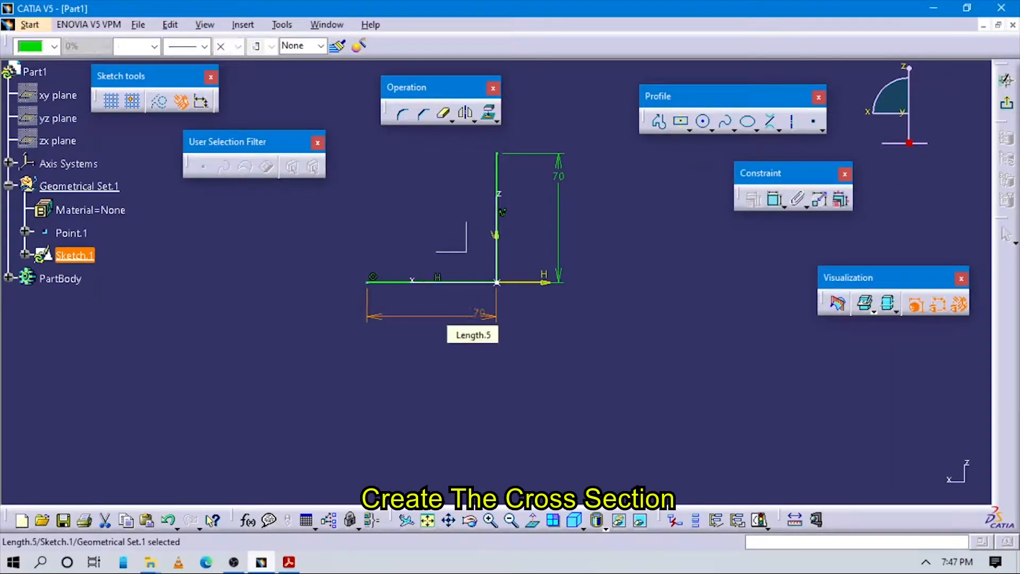
Finish the L-shaped profile sketch and return to Part Design
left_click(524, 325)
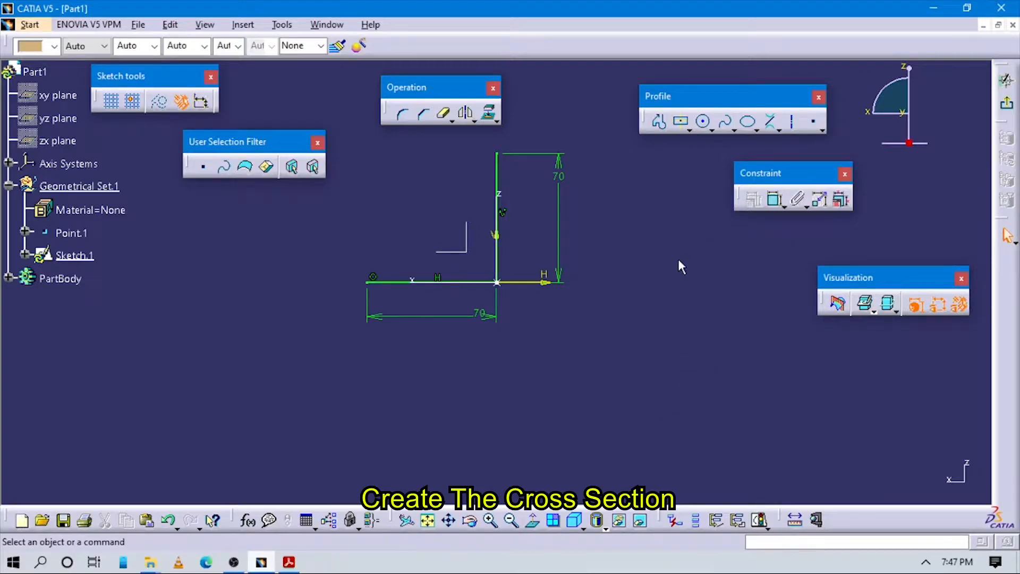
left_click(1007, 102)
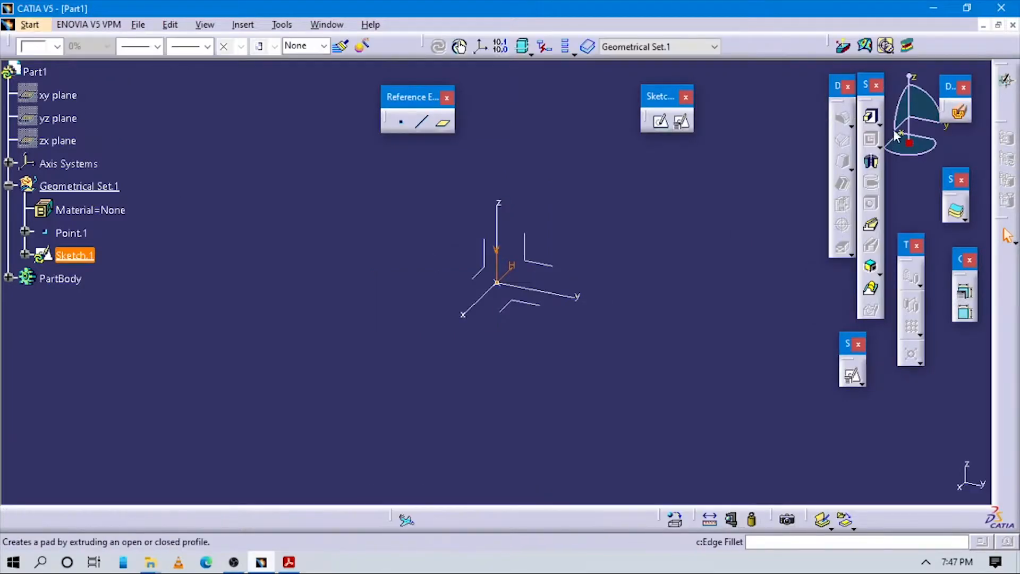
left_click(867, 116)
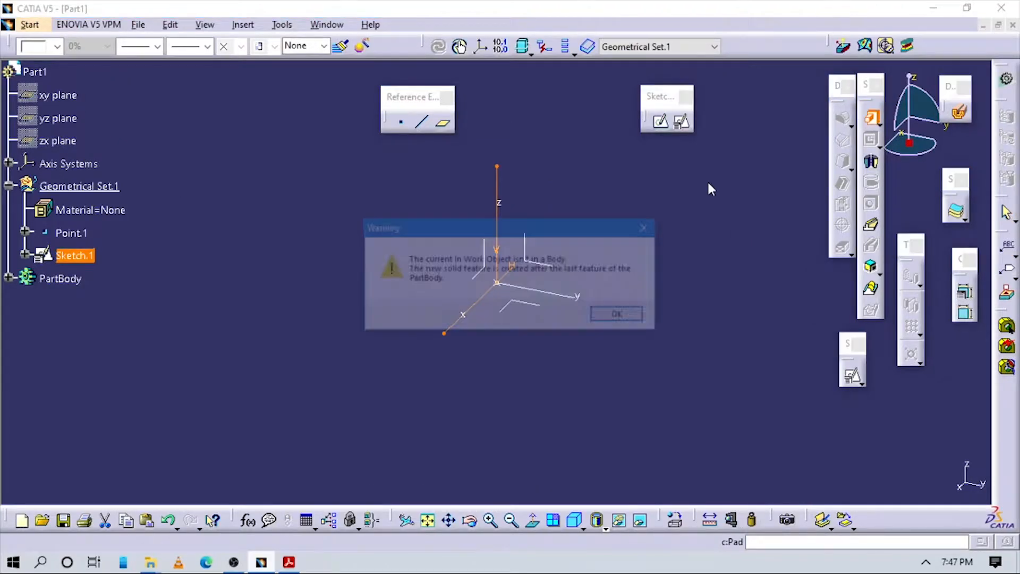
left_click(647, 226)
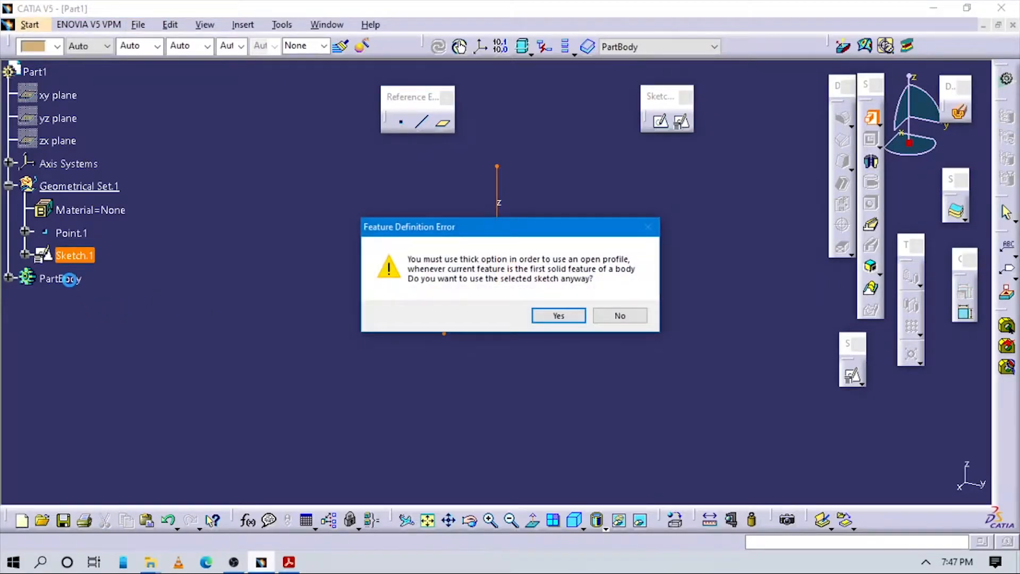
left_click(633, 317)
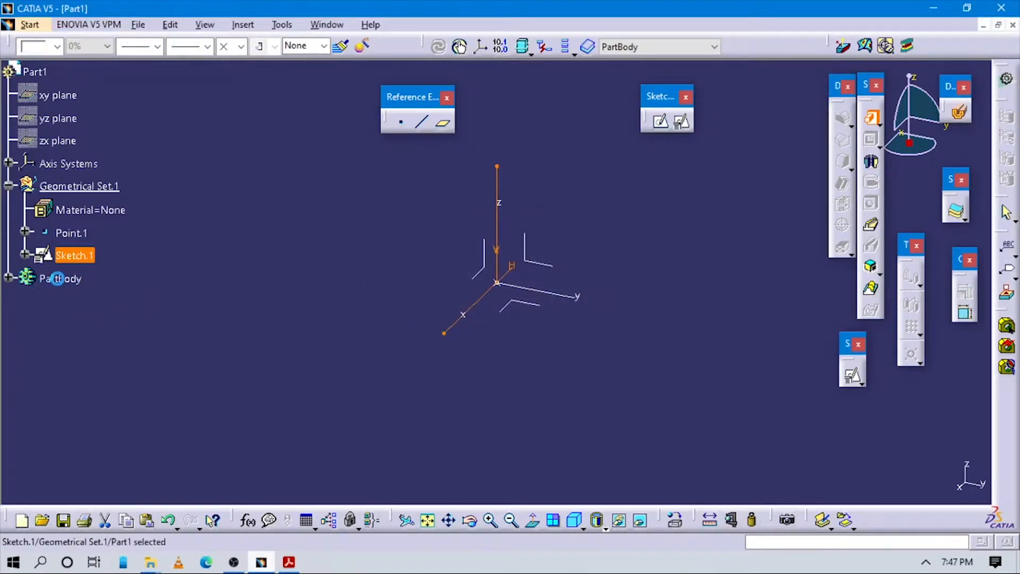
Define PartBody as the in-work object
right_click(57, 278)
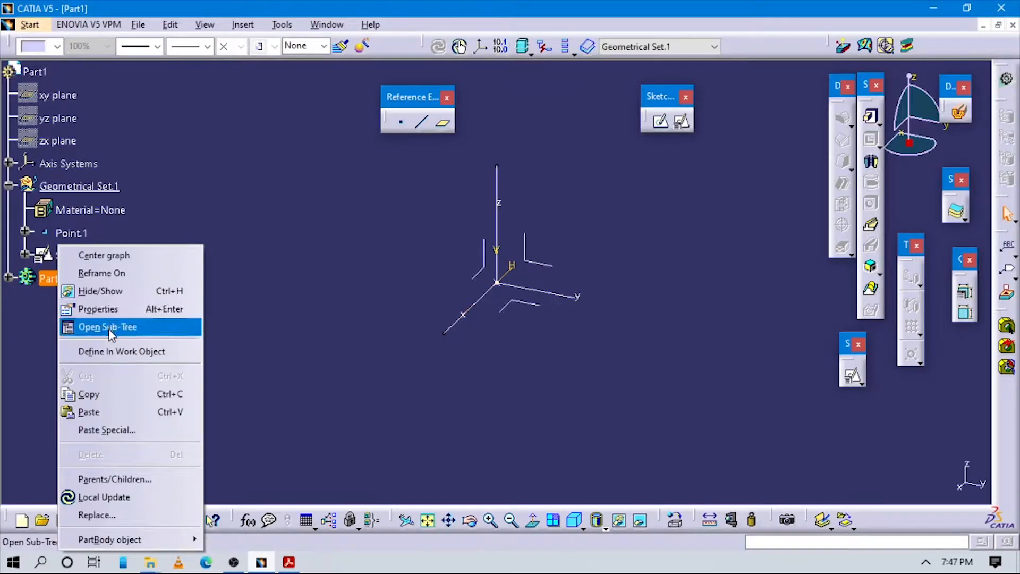
left_click(109, 352)
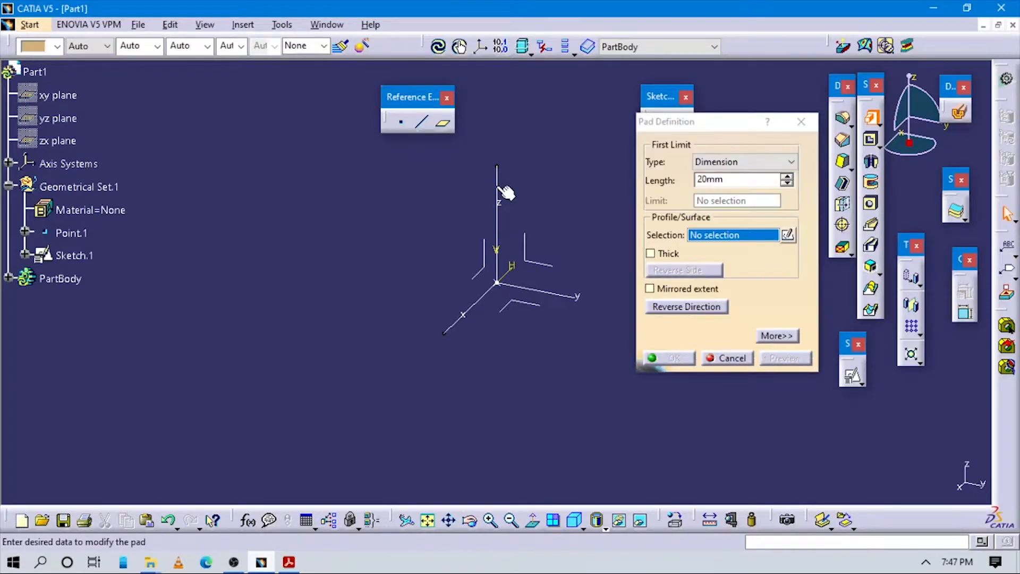
Select the L-shaped sketch as the pad profile, accept using the open profile, and enable the Thick option
left_click(497, 191)
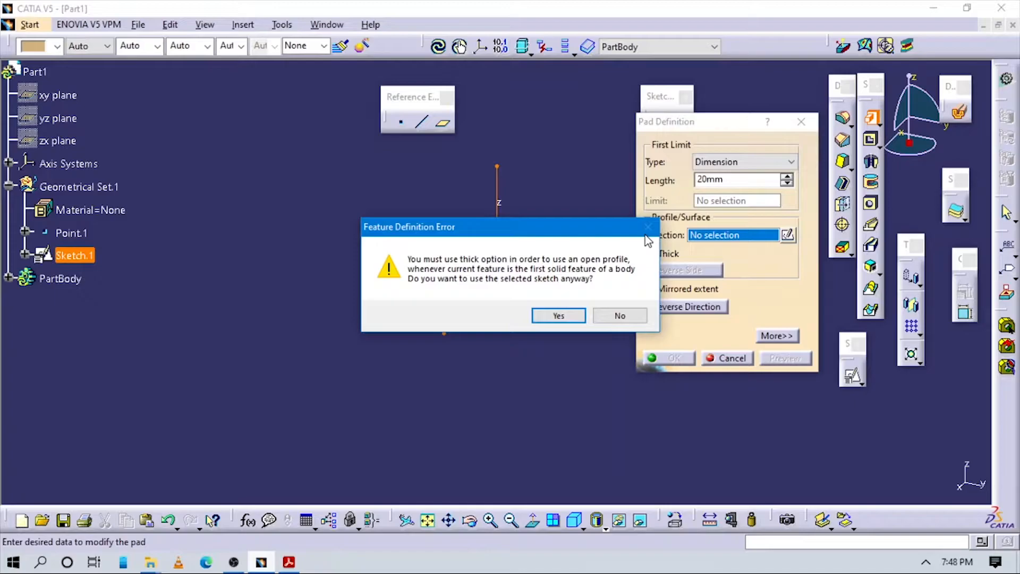
mouse_move(583, 230)
left_mouse_down()
mouse_move(548, 314)
mouse_move(476, 380)
mouse_move(485, 390)
left_mouse_up()
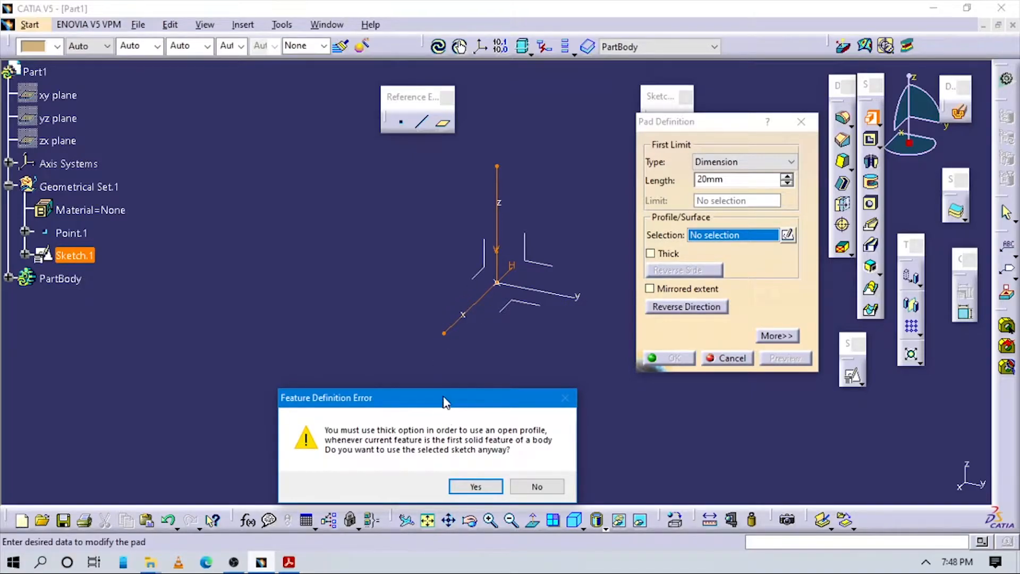
left_click_drag(444, 402, 457, 248)
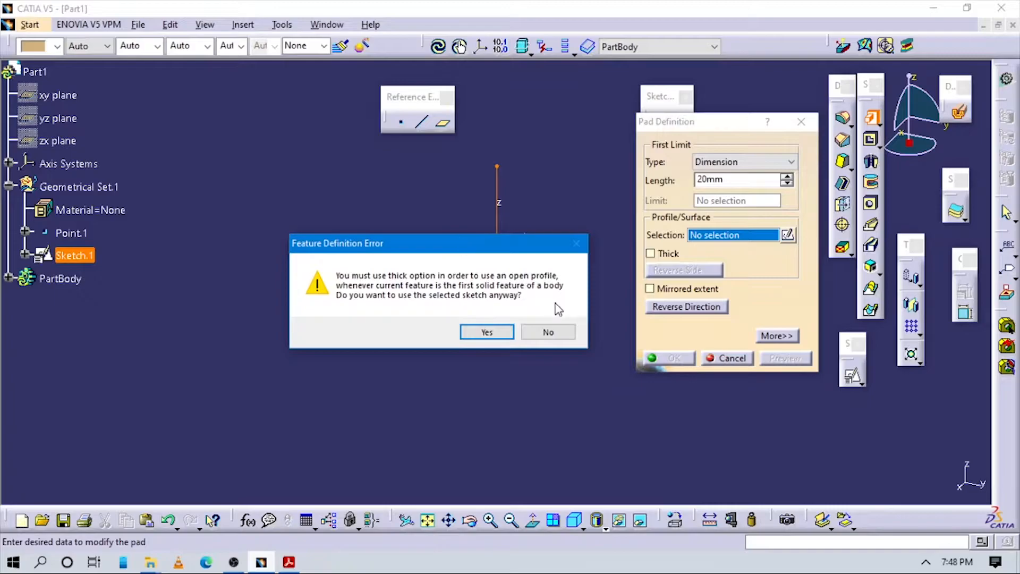
left_click_drag(498, 251, 518, 273)
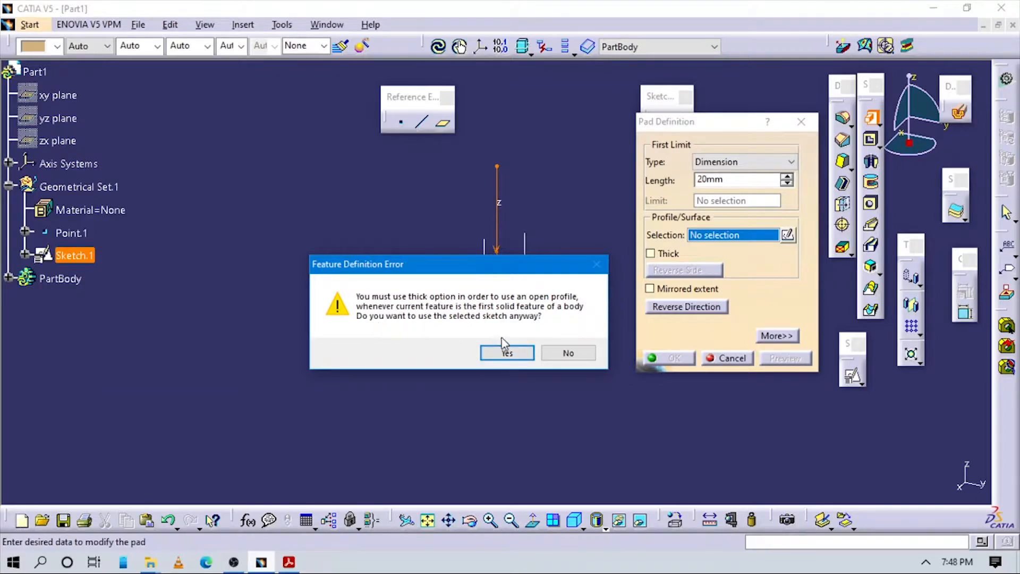
left_click(508, 352)
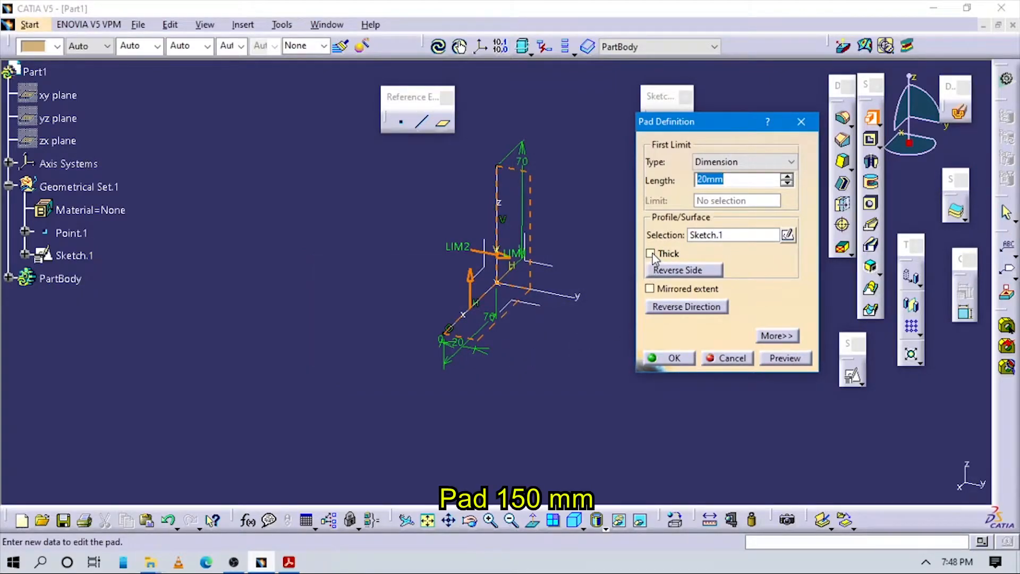
left_click(651, 254)
Check the bracket's overall length in the PDF drawing, then give the pad a mirrored extent with a first-limit length of 300/2 mm
middle_click_drag(477, 369, 536, 395)
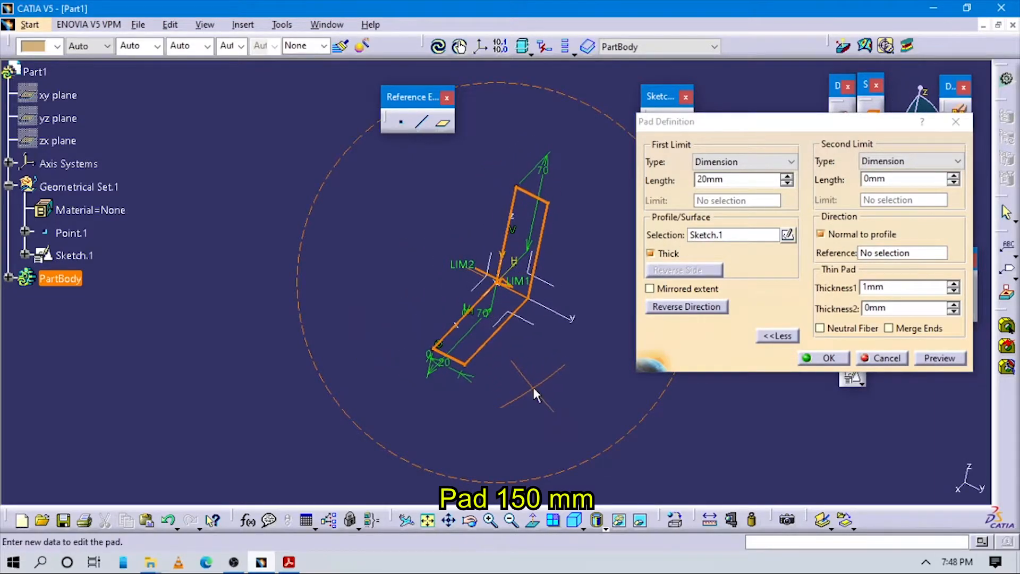
left_click_drag(732, 122, 717, 144)
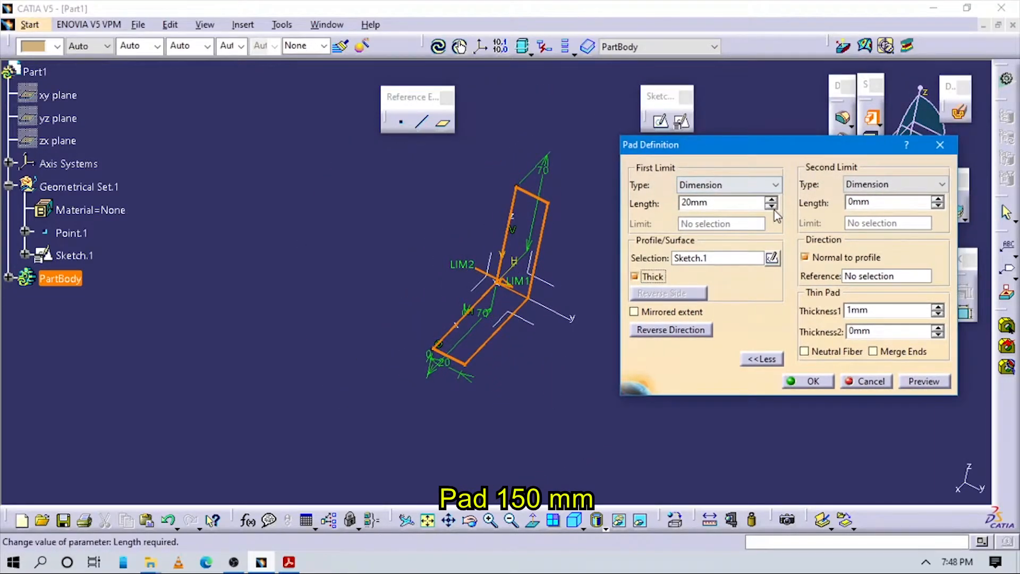
double_click(723, 203)
key("alt+Tab")
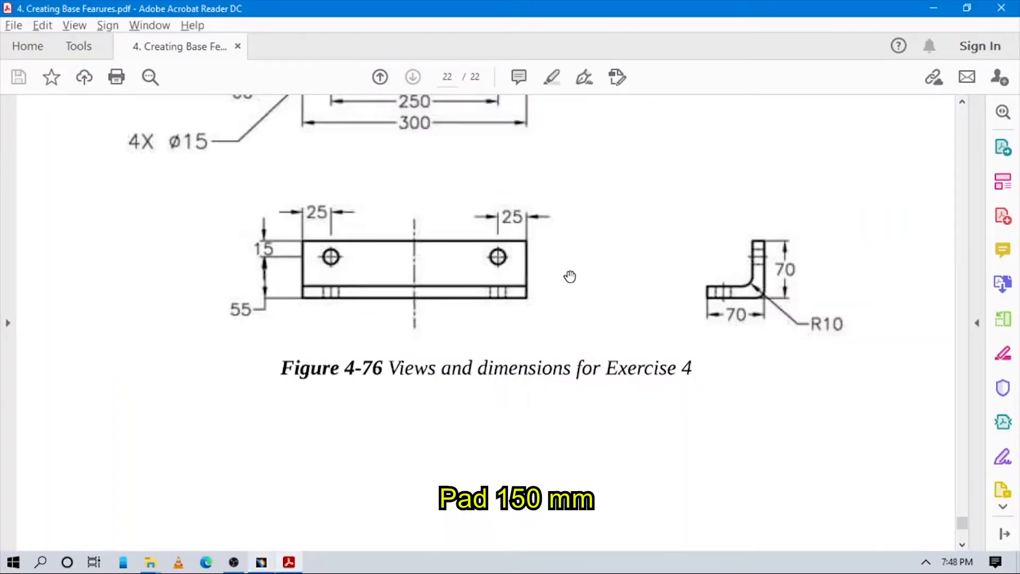
scroll(570, 275, "up", 5)
scroll(560, 289, "down", 1)
key("alt+Tab")
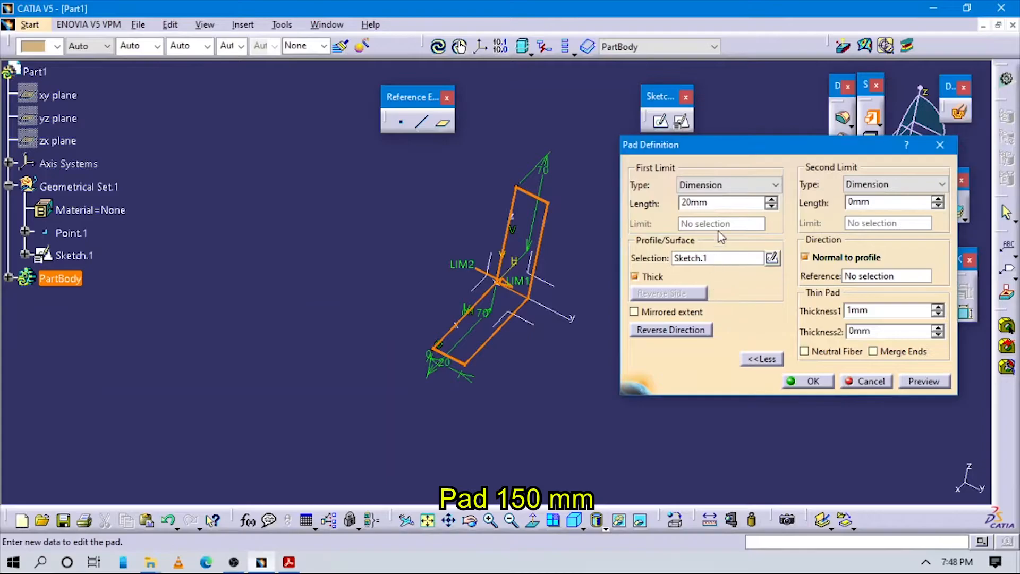
left_click(634, 312)
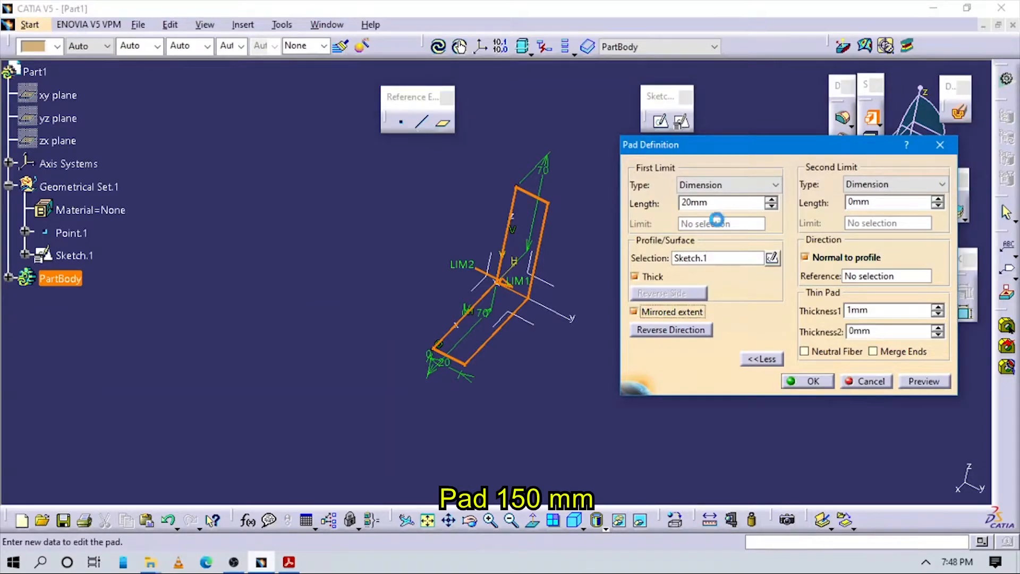
double_click(707, 204)
type("300/2")
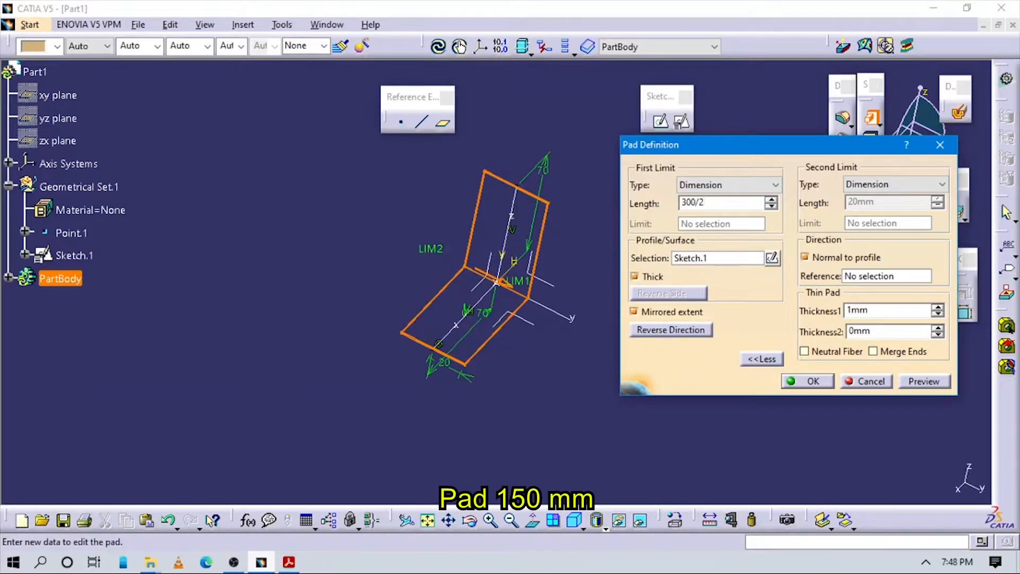
key("Return")
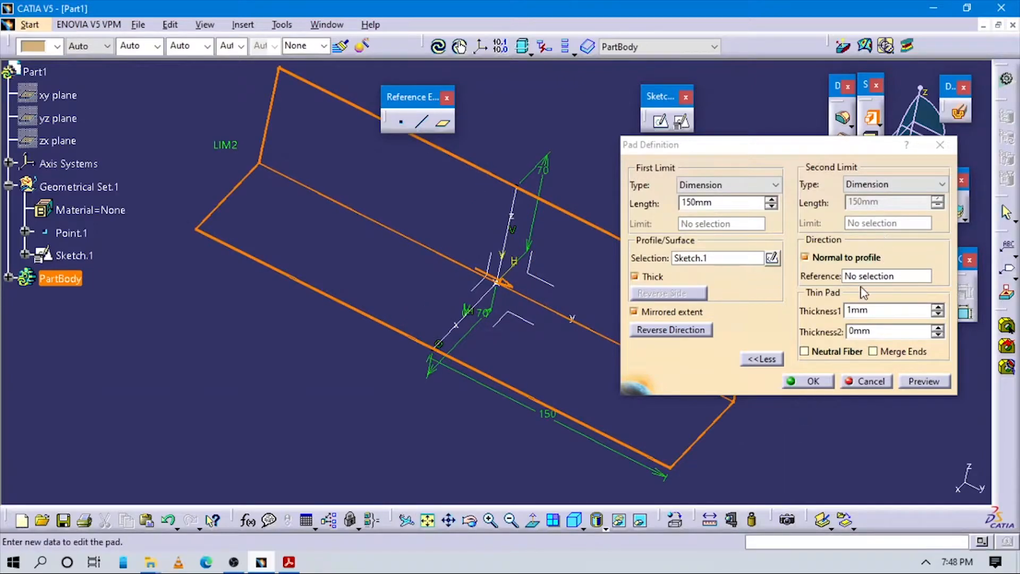
Check the leg thickness in the PDF drawing, then set the pad's Thickness1 to 10 mm and create the pad
key("alt+Tab")
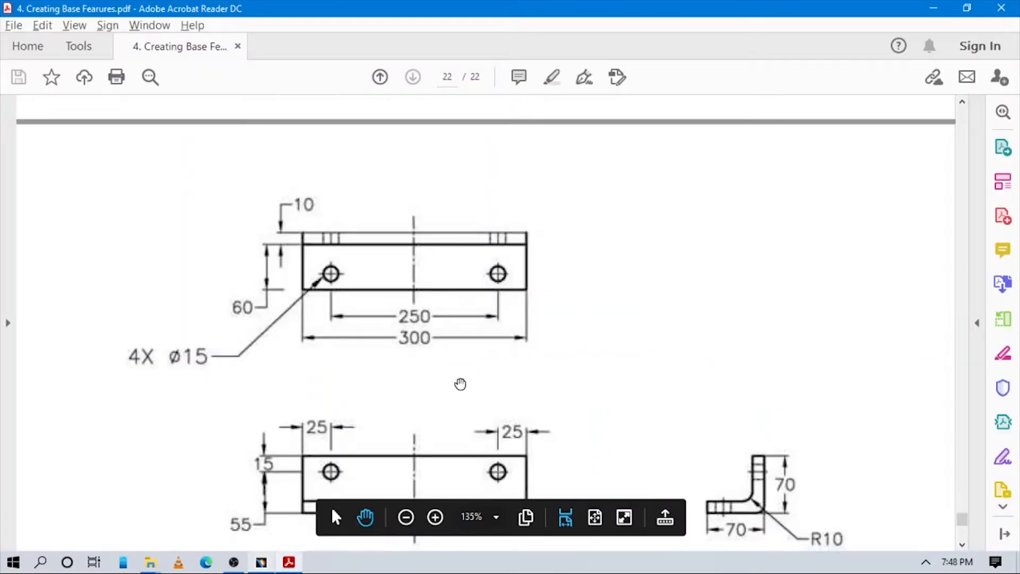
scroll(458, 383, "down", 4)
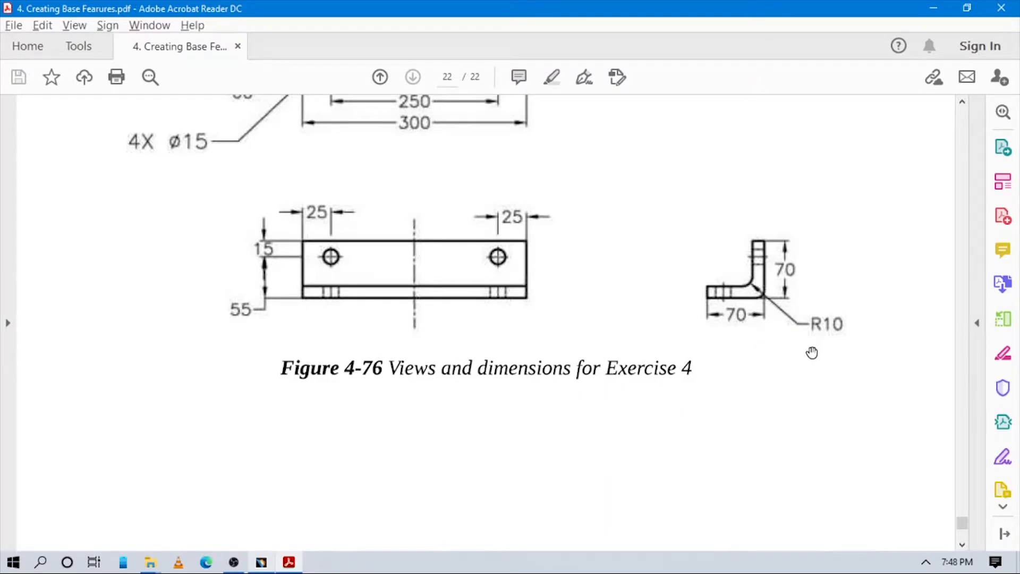
scroll(749, 348, "up", 3)
scroll(748, 346, "down", 2)
key("alt+Tab")
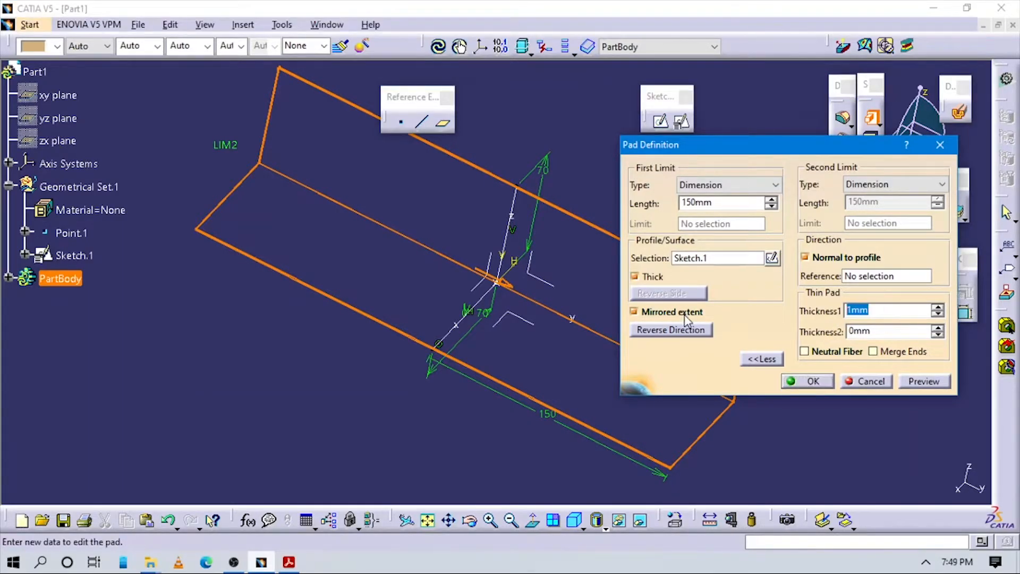
type("10")
left_click(560, 185)
mouse_move(468, 233)
middle_mouse_down()
mouse_move(397, 273)
mouse_move(391, 202)
mouse_move(450, 261)
mouse_move(452, 229)
middle_mouse_up()
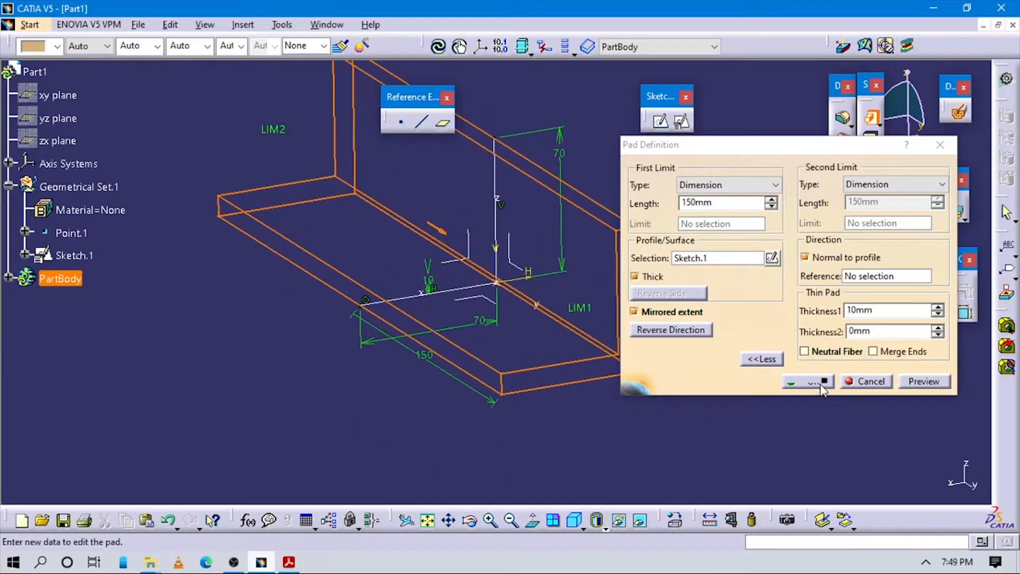
left_click(805, 351)
mouse_move(378, 340)
middle_mouse_down()
mouse_move(376, 357)
mouse_move(384, 338)
middle_mouse_up()
left_click(805, 382)
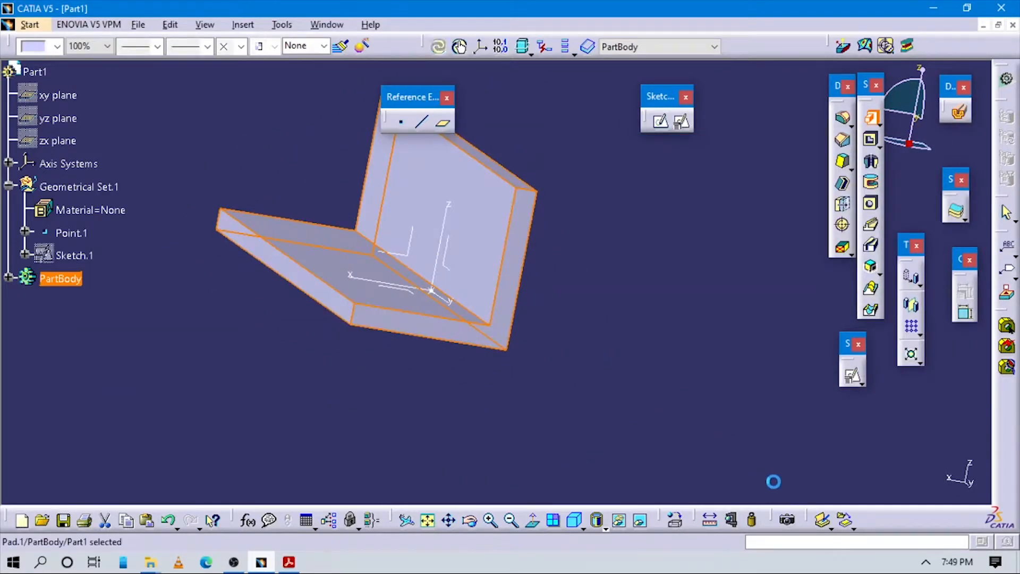
left_click(702, 495)
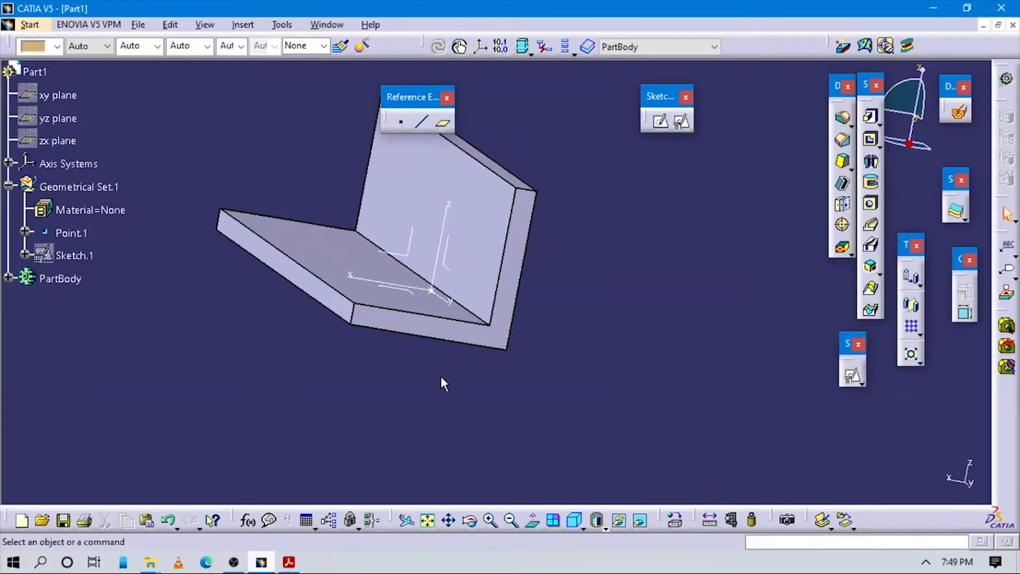
Measure the thickness of the bracket between two opposite faces, then discard the measurement
left_click(712, 523)
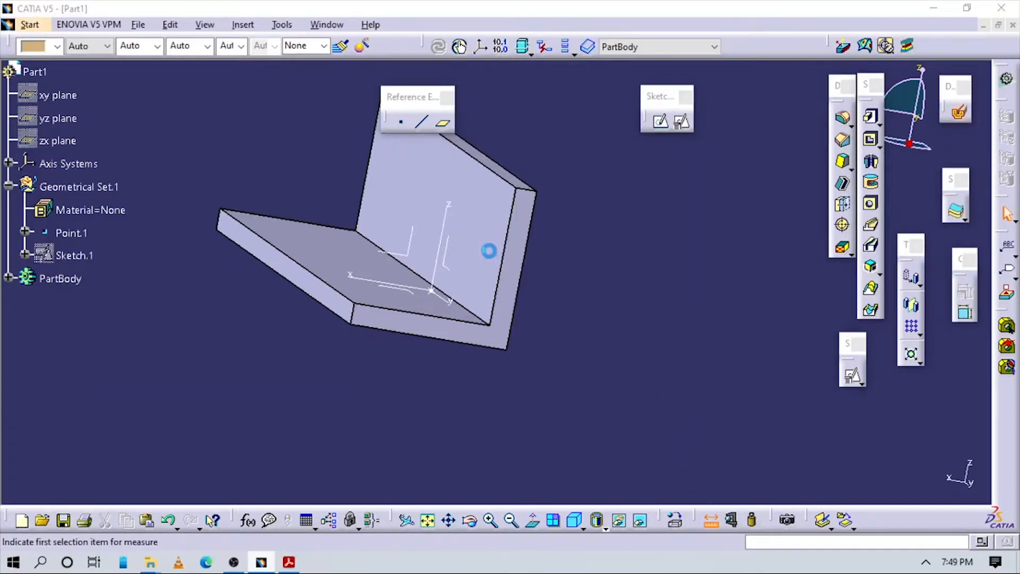
middle_click_drag(587, 349, 399, 319)
left_click(509, 331)
left_click(495, 303)
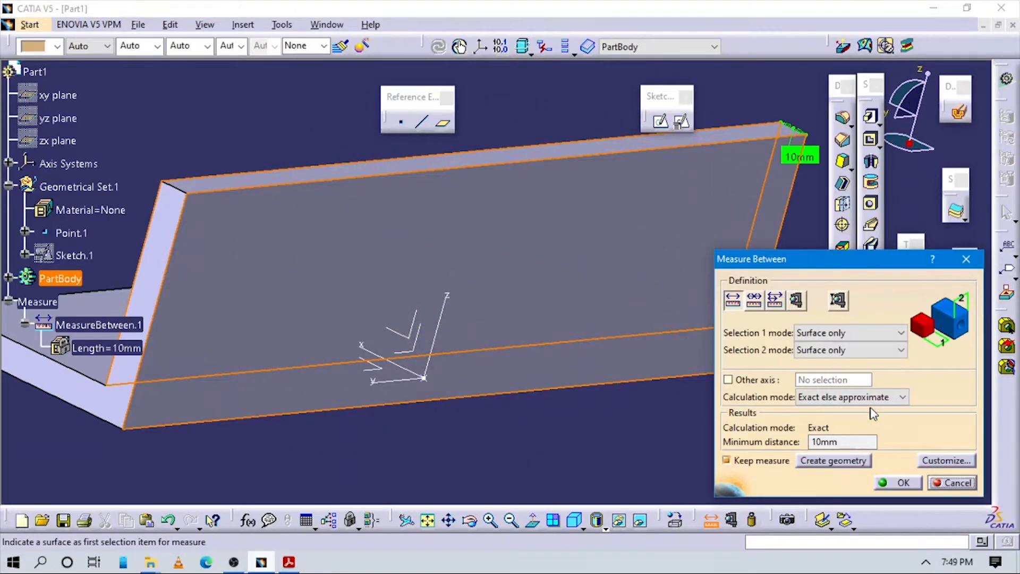
left_click(966, 260)
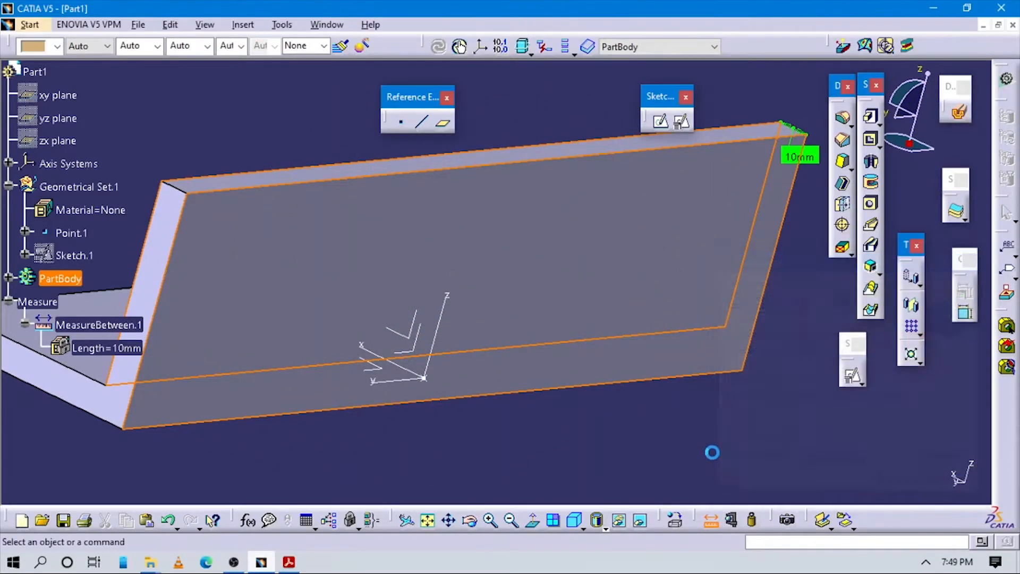
Check the corner radius in the PDF drawing, then fillet the bracket's inner and outer corner edges with a 10 mm radius
left_click(575, 520)
middle_click(607, 249)
middle_click(585, 335)
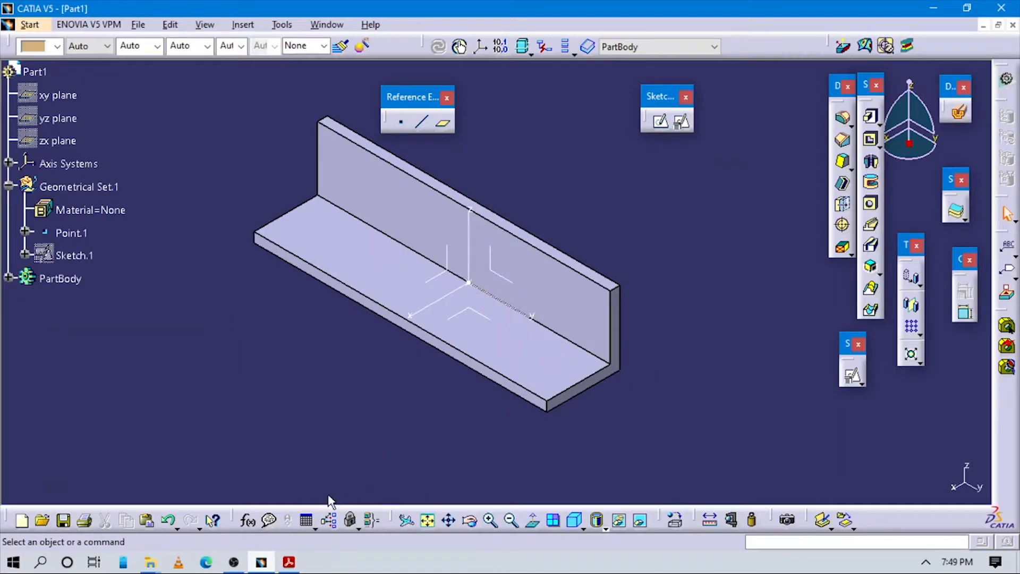
left_click(289, 561)
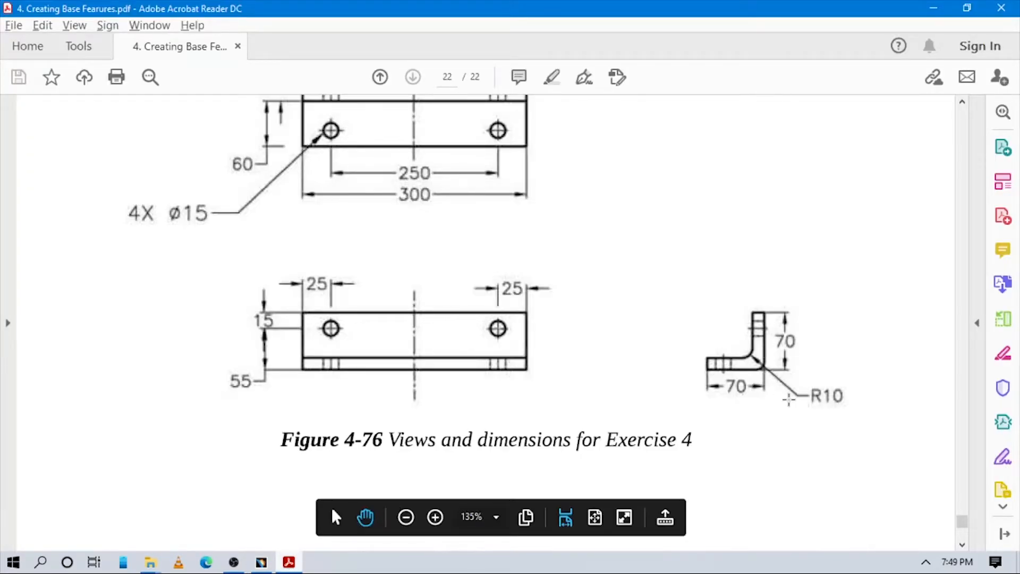
scroll(790, 398, "up", 3)
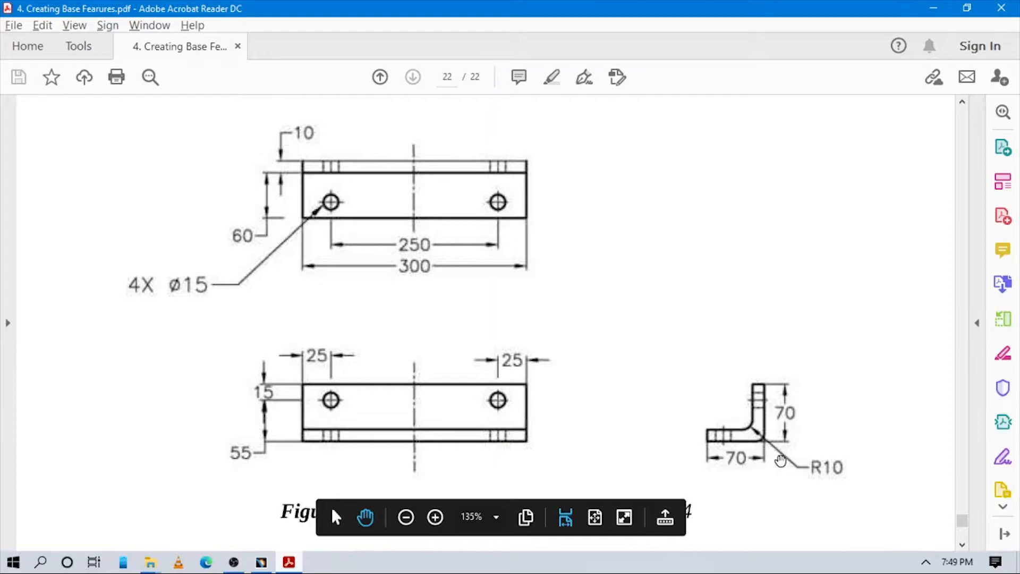
key("alt+Tab")
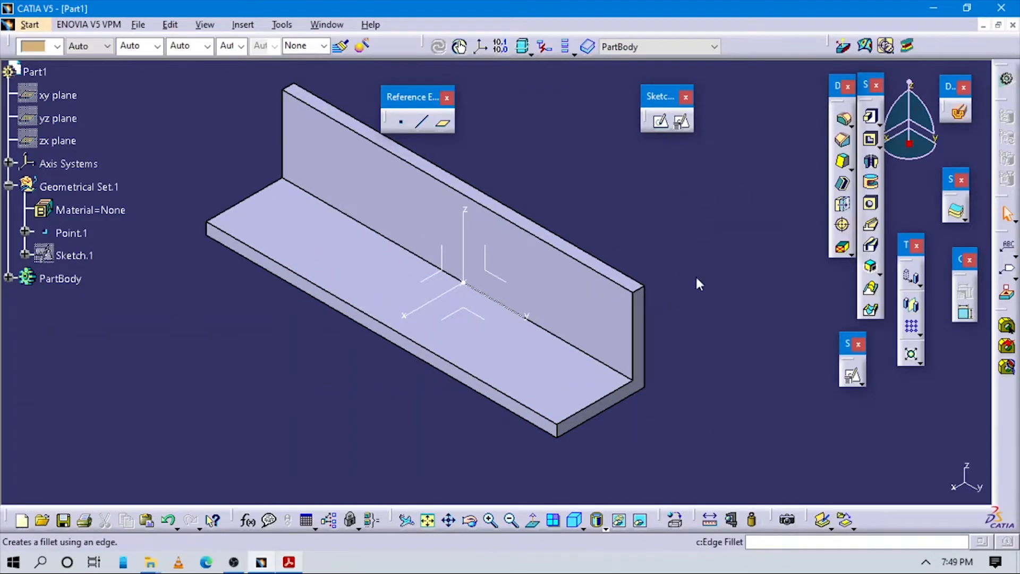
left_click(843, 118)
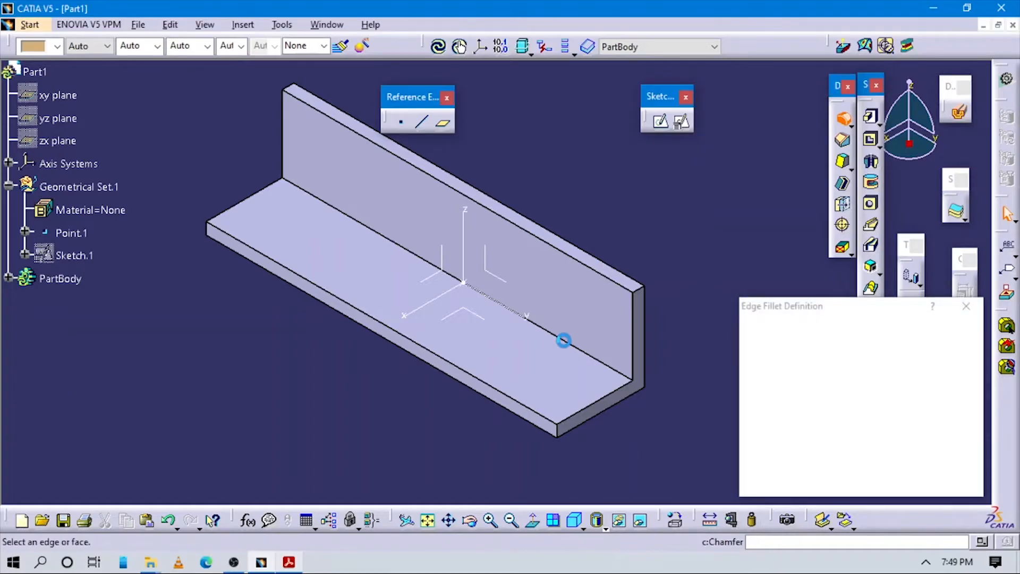
left_click(556, 339)
middle_click_drag(555, 339, 423, 322)
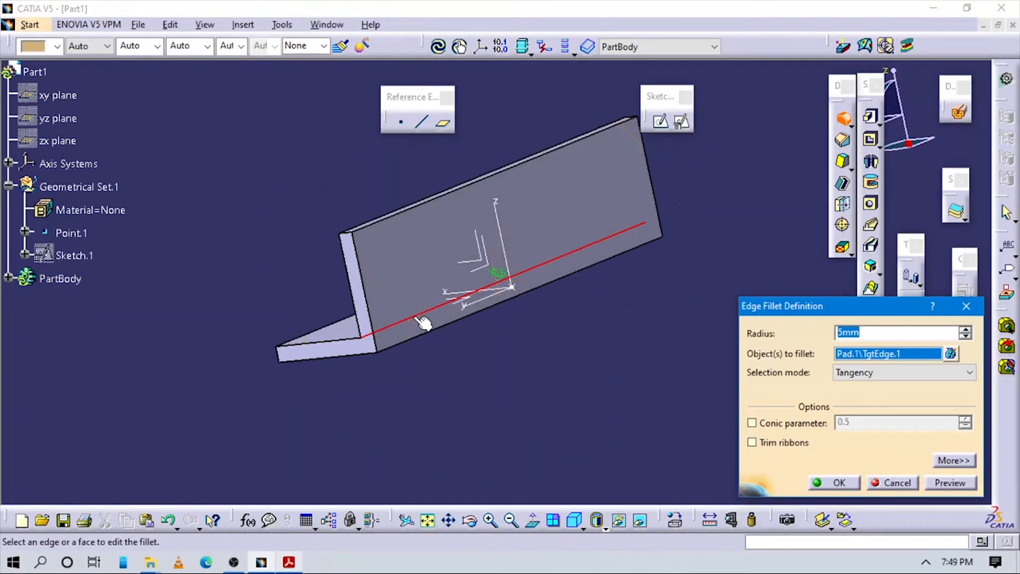
left_click(449, 326)
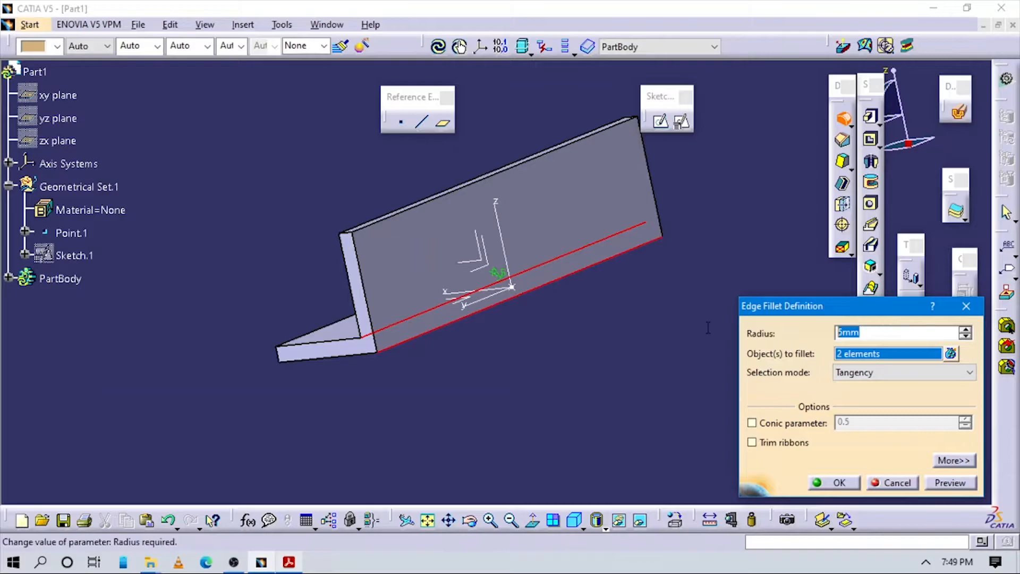
type("10")
key("Return")
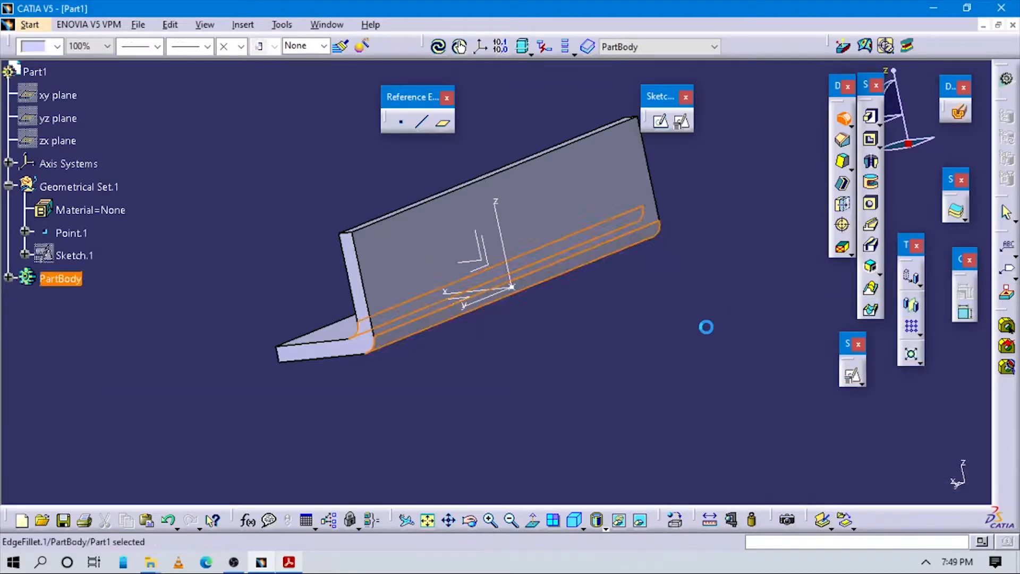
left_click(458, 355)
Check the hole layout in the PDF drawing and start a hole on the upper face of the horizontal leg
mouse_move(458, 356)
middle_mouse_down()
mouse_move(558, 332)
mouse_move(558, 264)
mouse_move(621, 314)
mouse_move(668, 318)
mouse_move(745, 358)
middle_mouse_up()
key("alt+Tab")
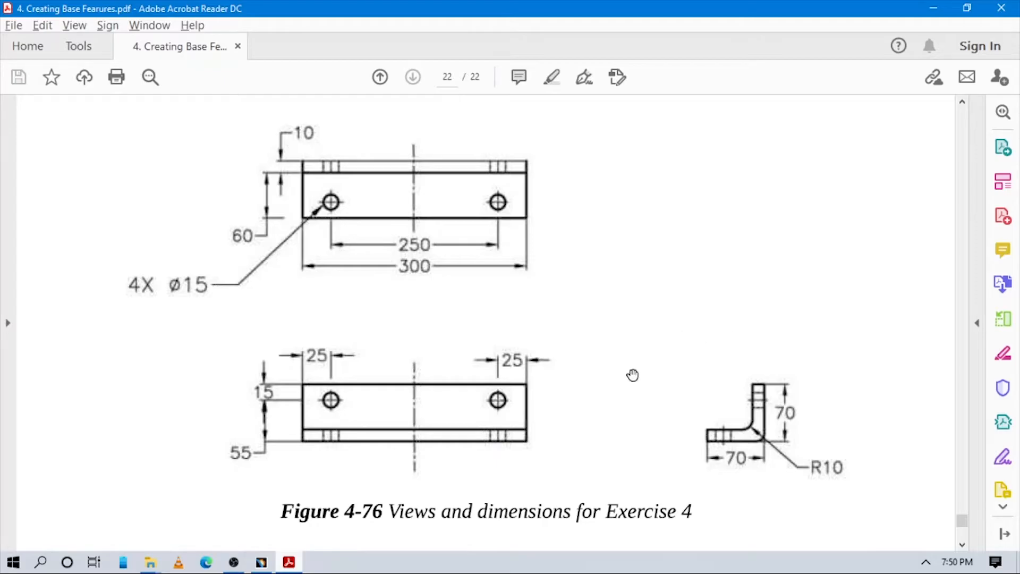
scroll(629, 390, "up", 6)
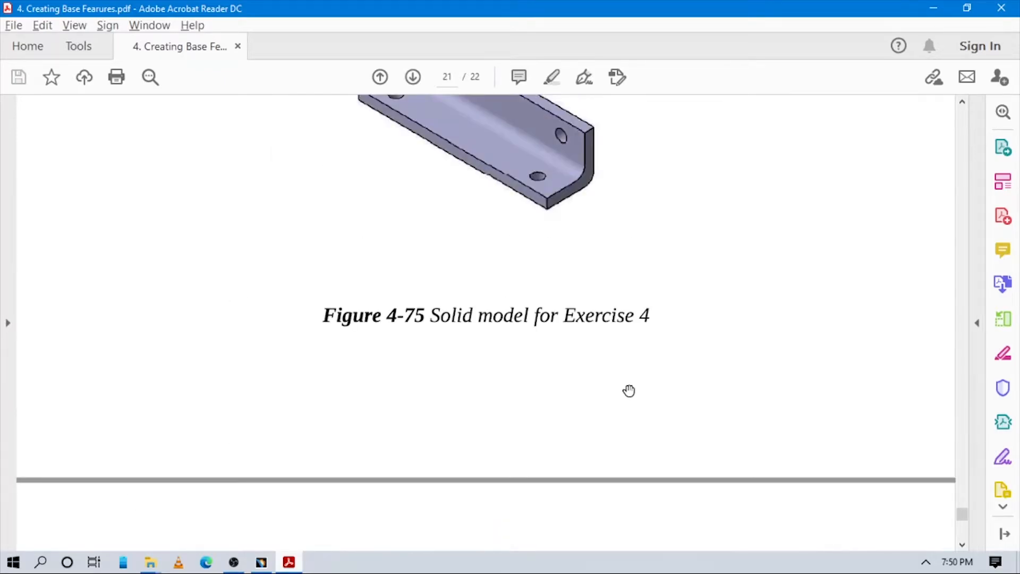
scroll(629, 391, "down", 6)
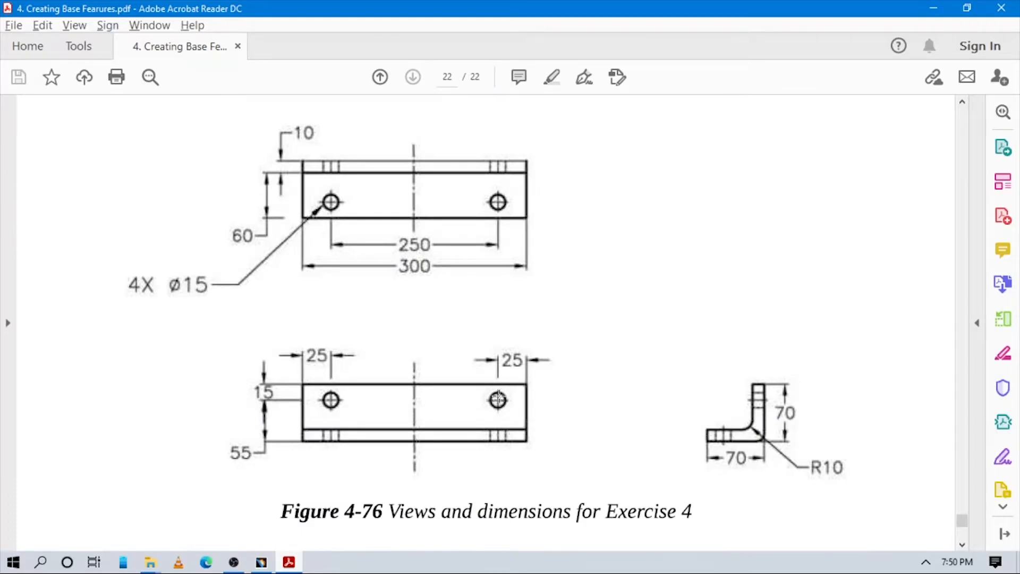
key("alt+Tab")
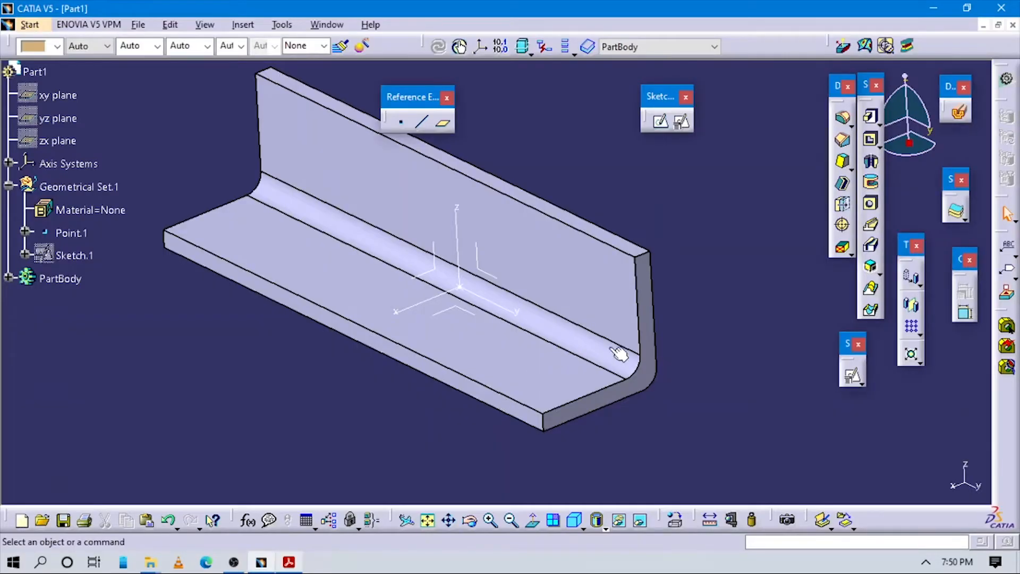
middle_click_drag(700, 295, 714, 331)
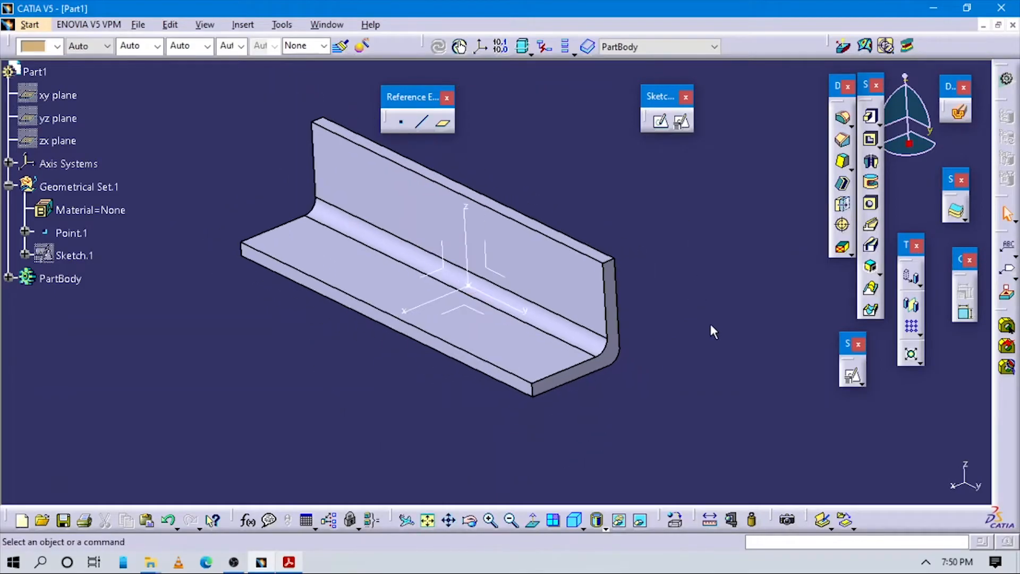
left_click(872, 206)
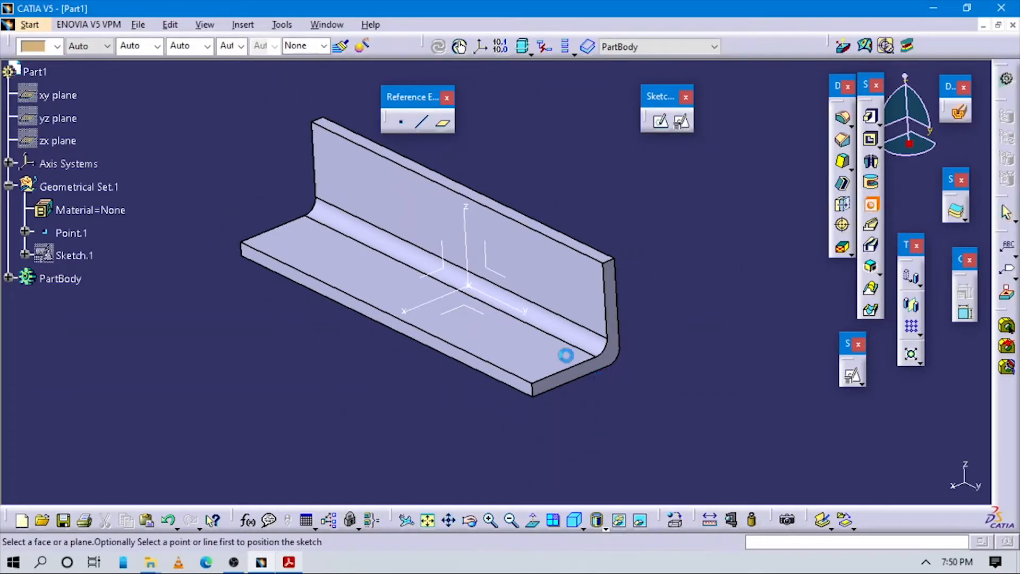
left_click(550, 356)
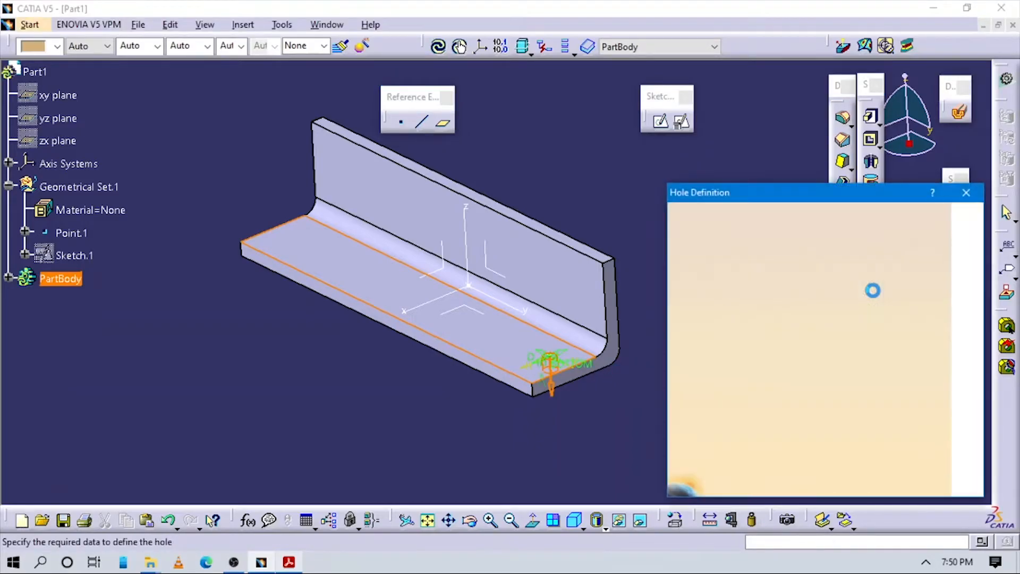
key("alt+Tab")
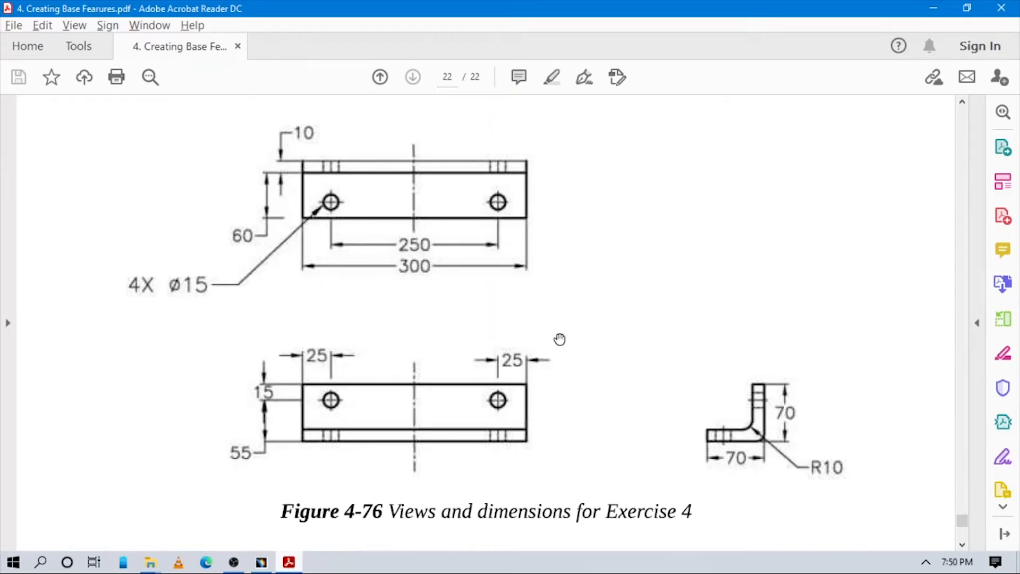
key("alt+Tab")
In the hole's positioning sketch, constrain the hole centre 25 mm from the bracket's end edge
middle_click_drag(677, 300, 669, 428)
left_click(777, 200)
left_click(556, 258)
left_click(603, 212)
left_click(667, 233)
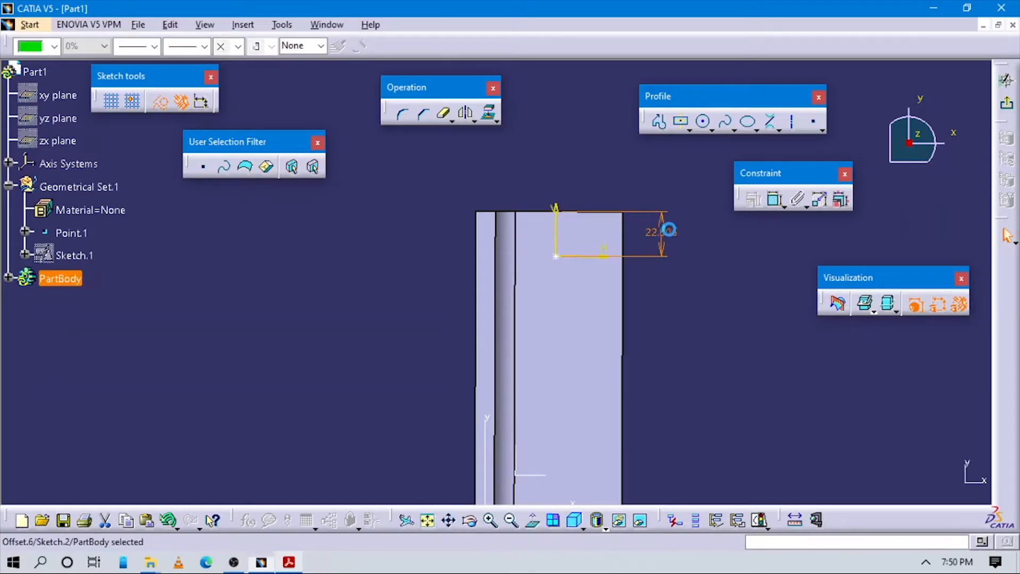
key("alt+Tab")
key("alt+Tab")
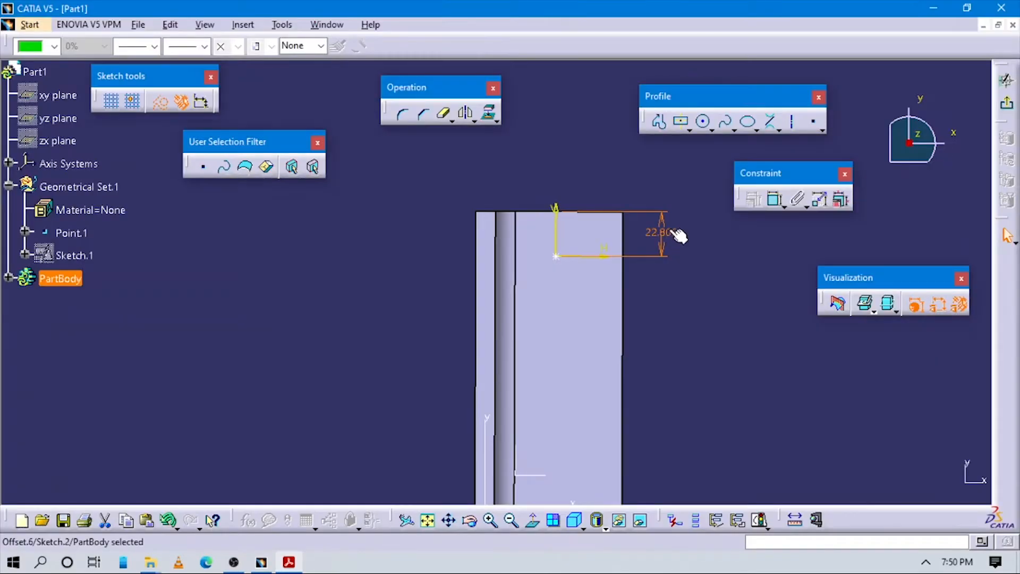
double_click(662, 232)
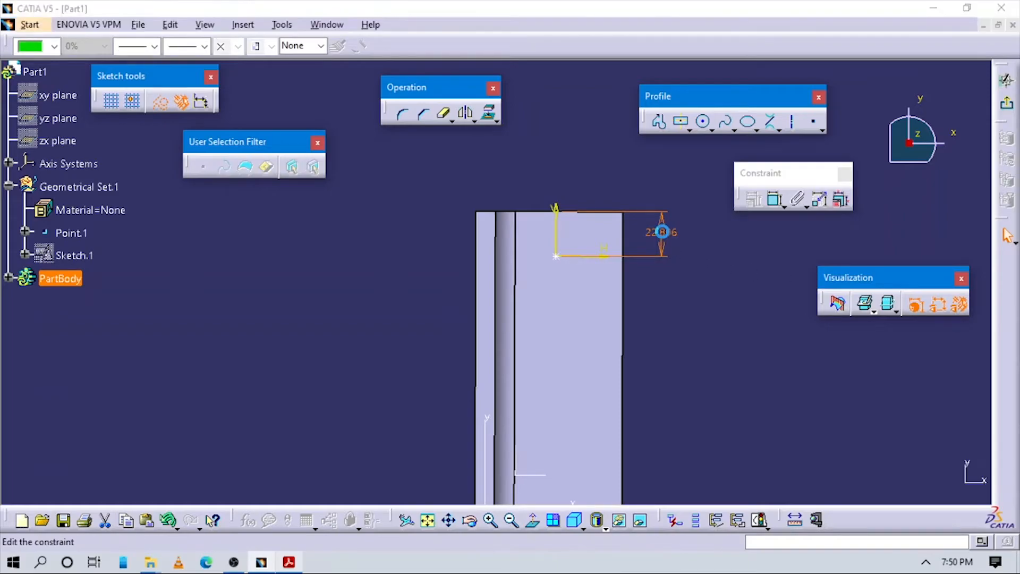
key("Return")
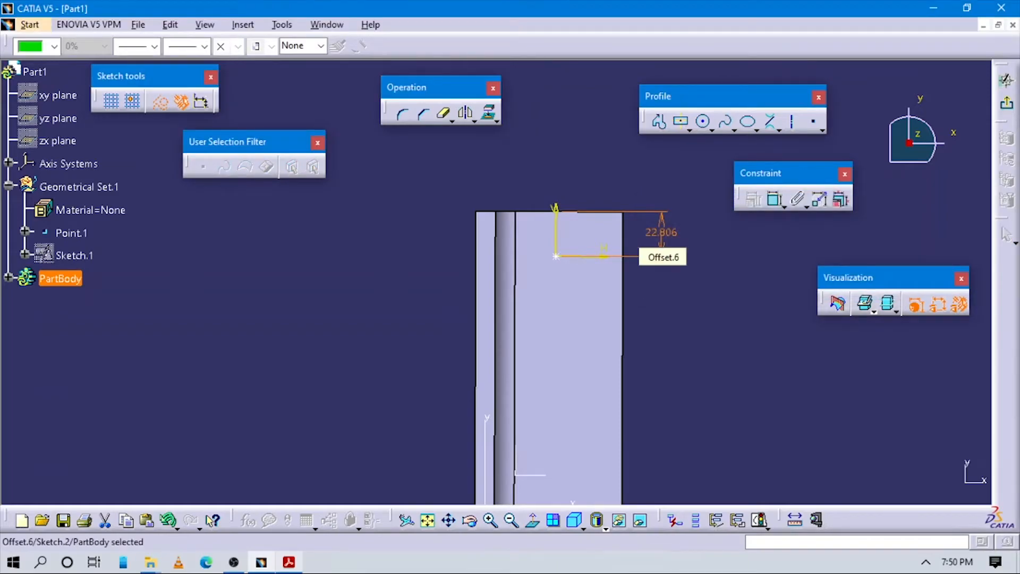
Constrain the hole centre 15 mm from the horizontal leg's outer long edge, check it against the PDF drawing, and exit the positioning sketch
left_click(775, 200)
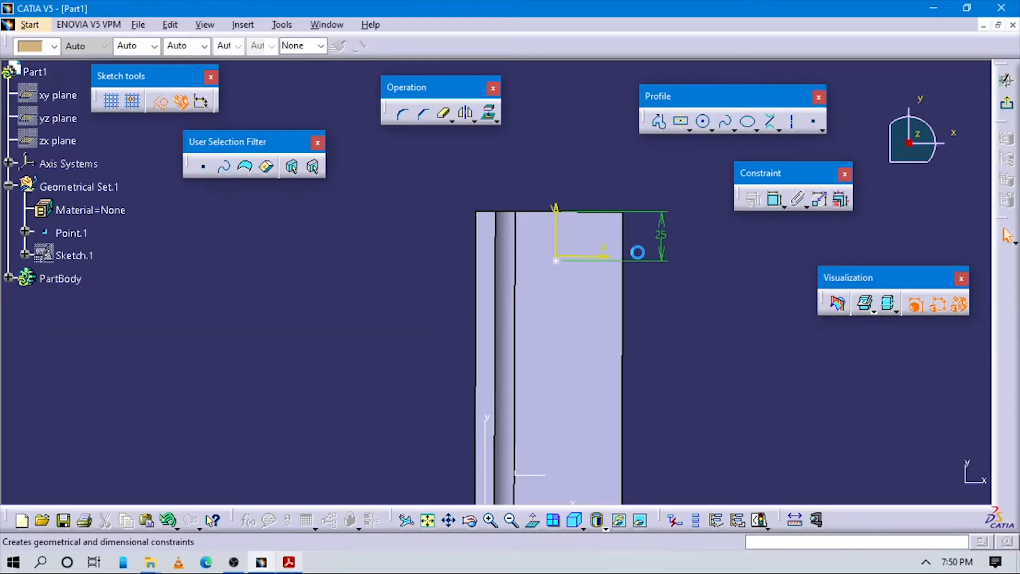
left_click(630, 245)
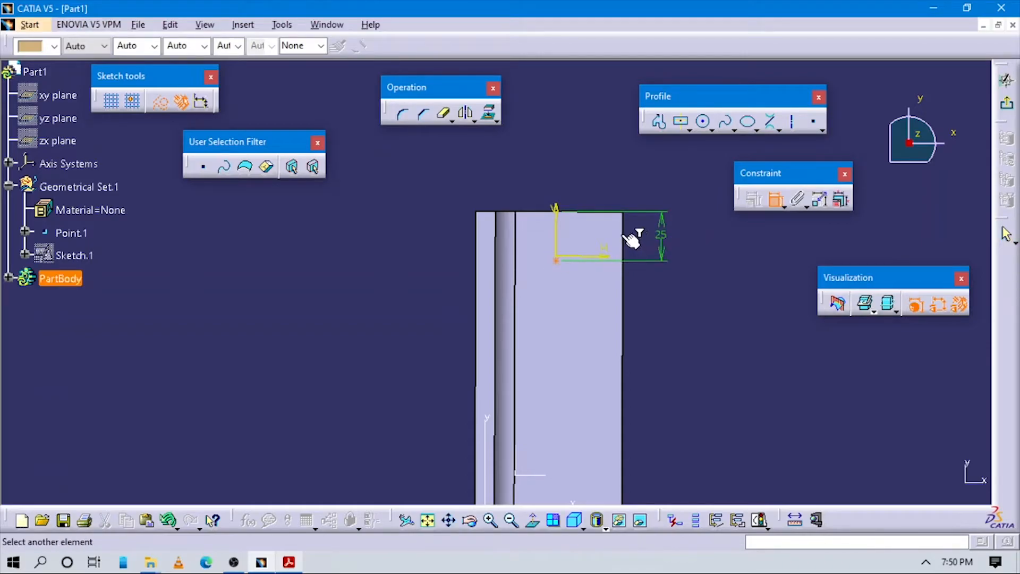
left_click(597, 169)
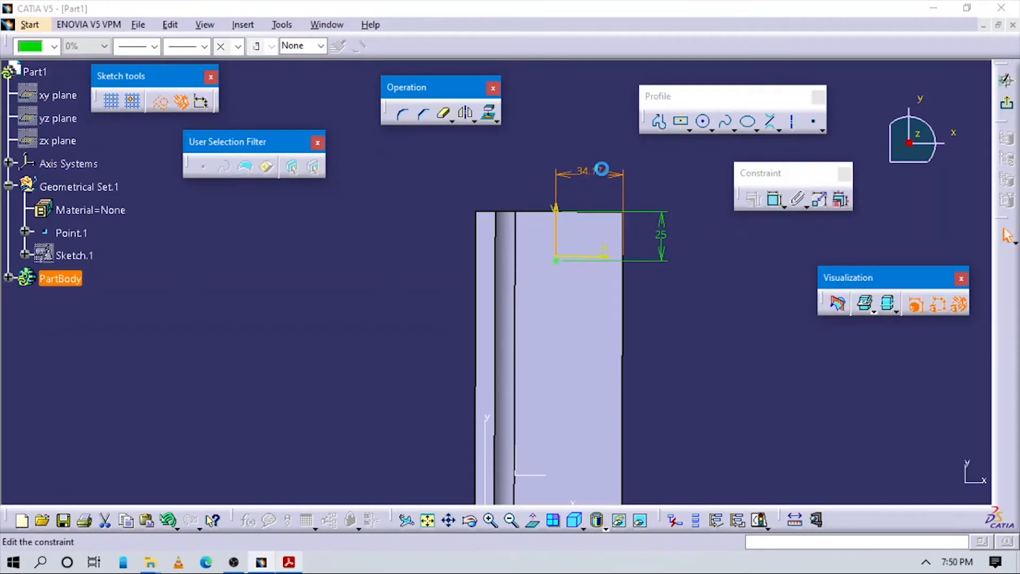
type("15mm")
key("Return")
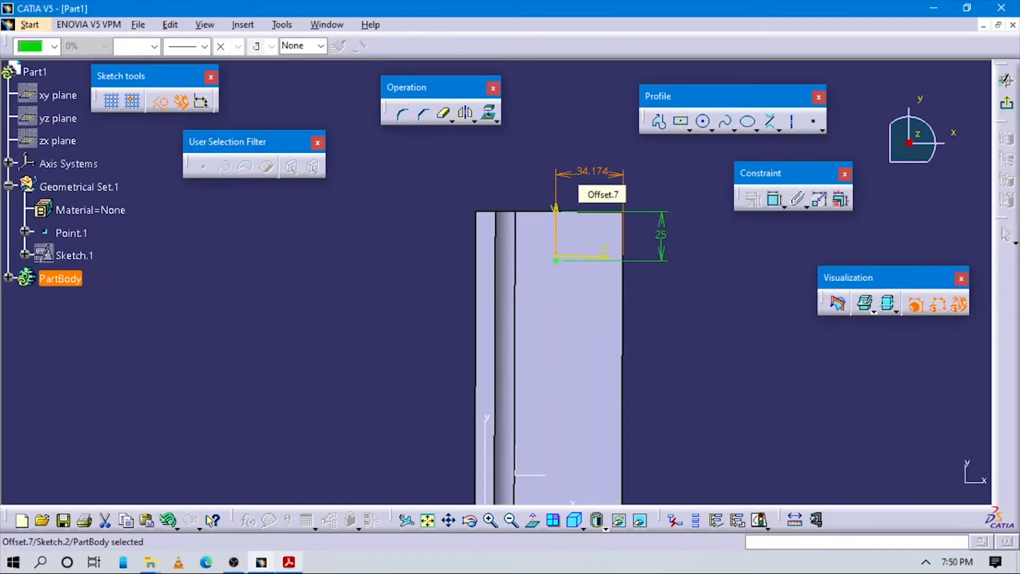
key("alt+Tab")
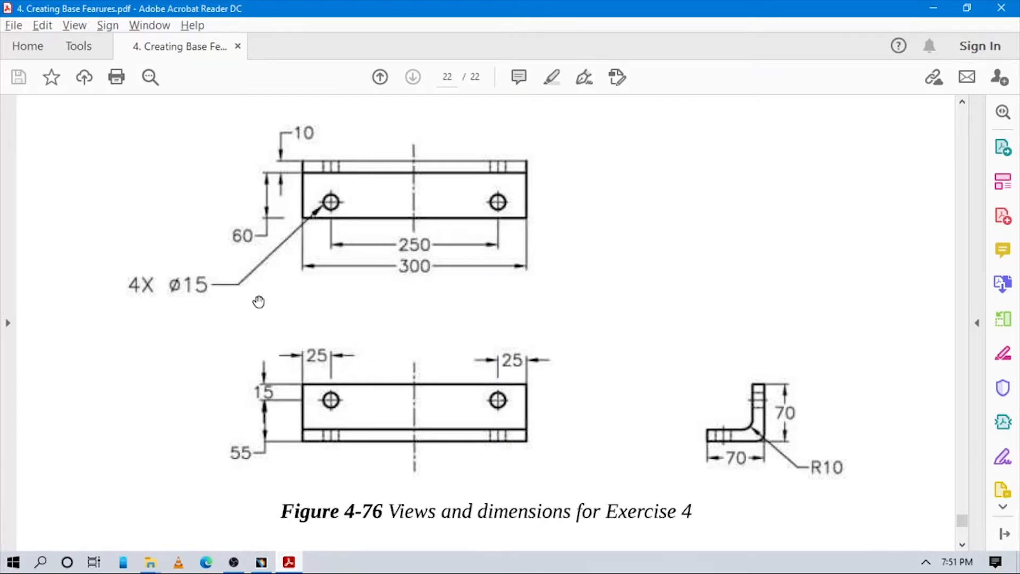
key("alt+Tab")
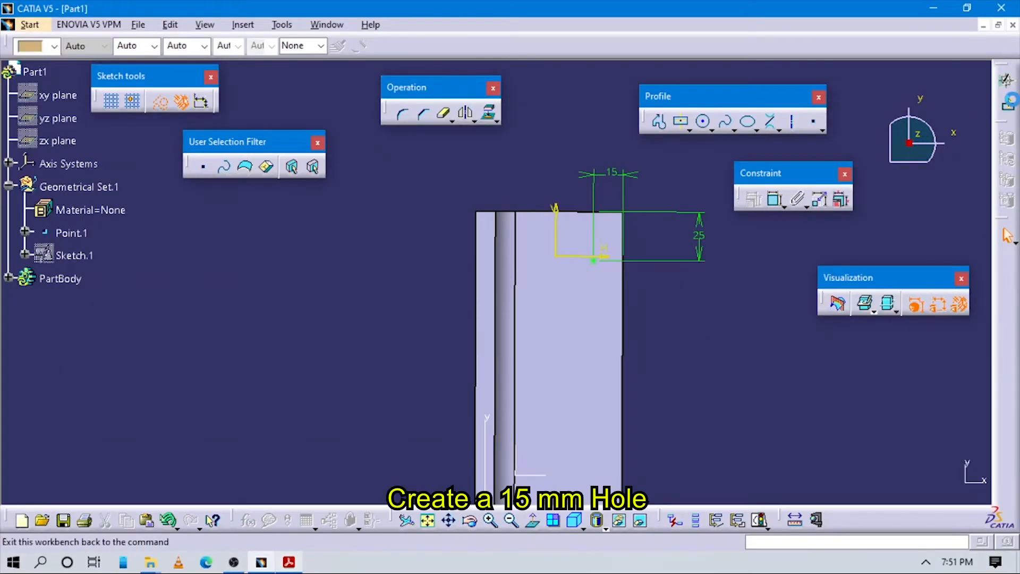
left_click(1006, 82)
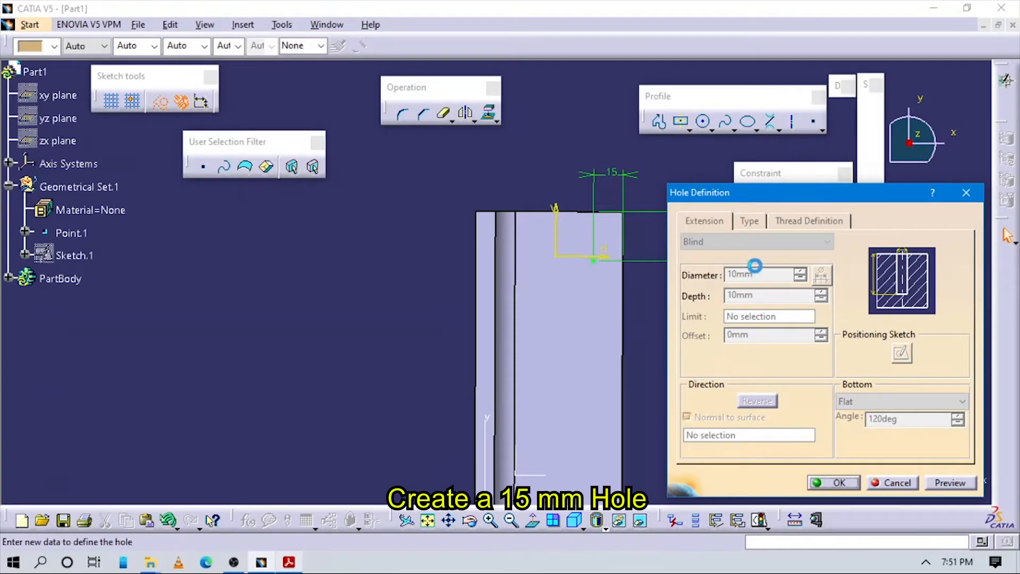
Set the hole's extension to Up To Next and its diameter to 15 mm per the PDF drawing, and create the hole
left_click(751, 241)
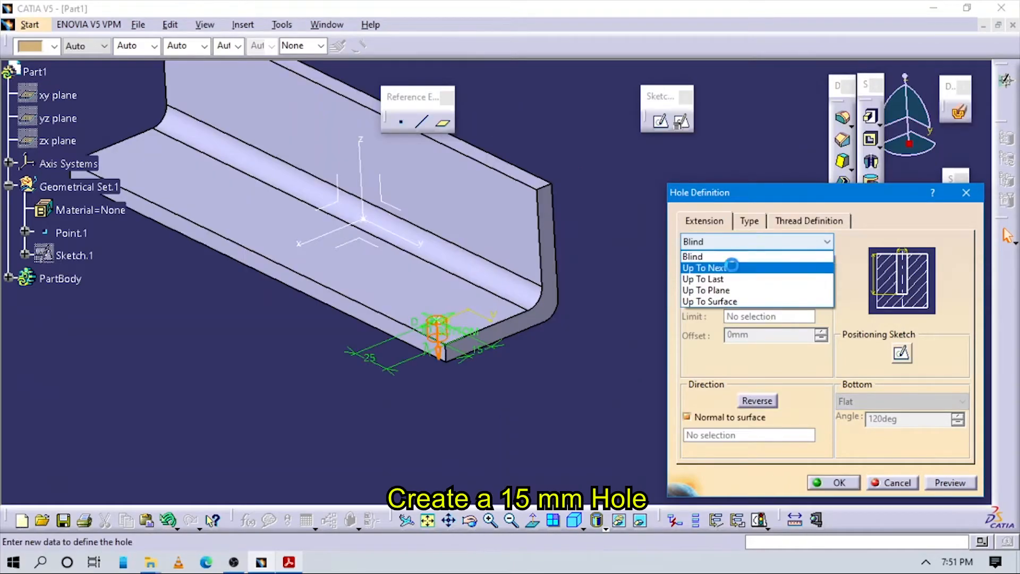
left_click(728, 266)
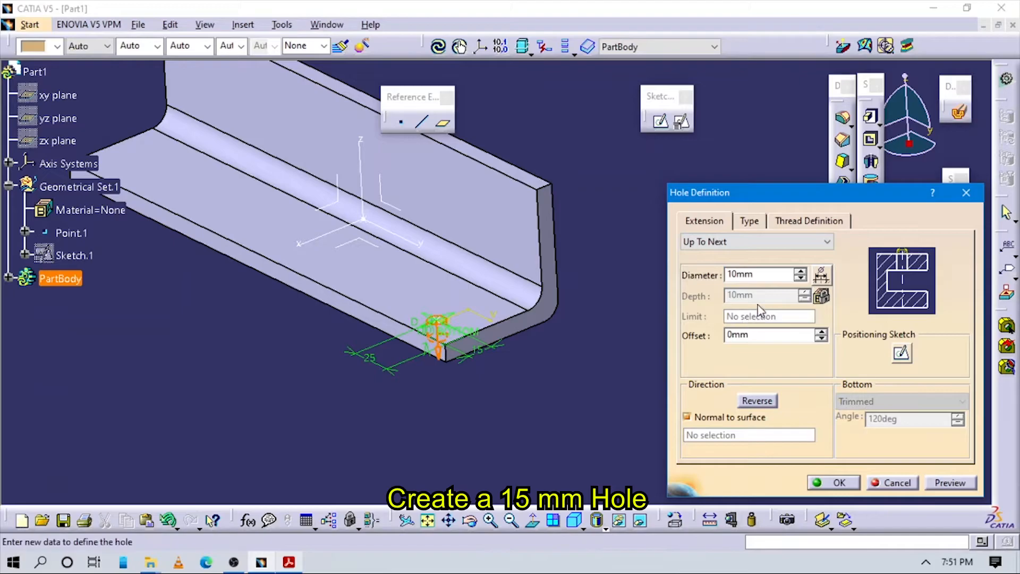
double_click(766, 274)
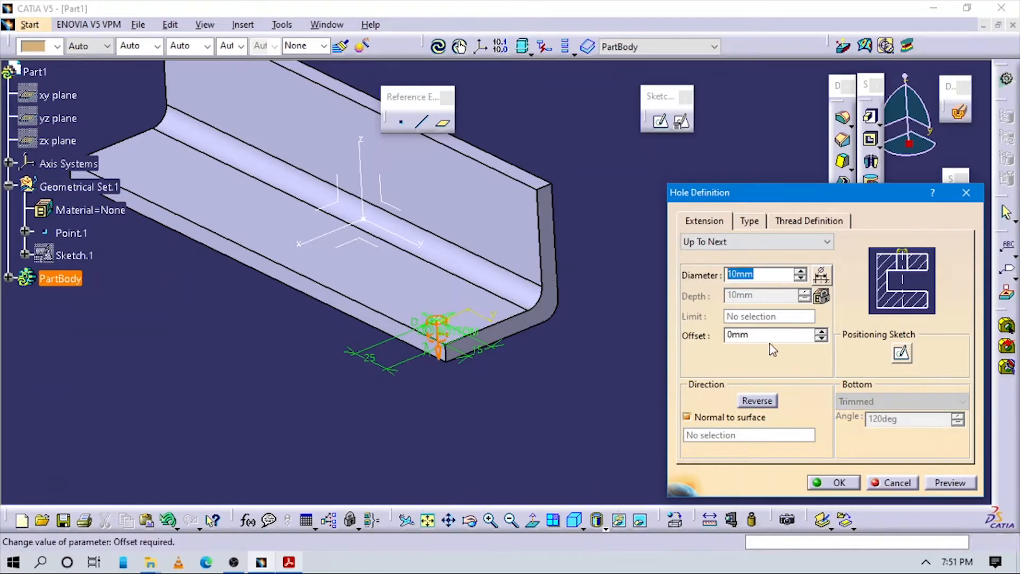
key("alt+Tab")
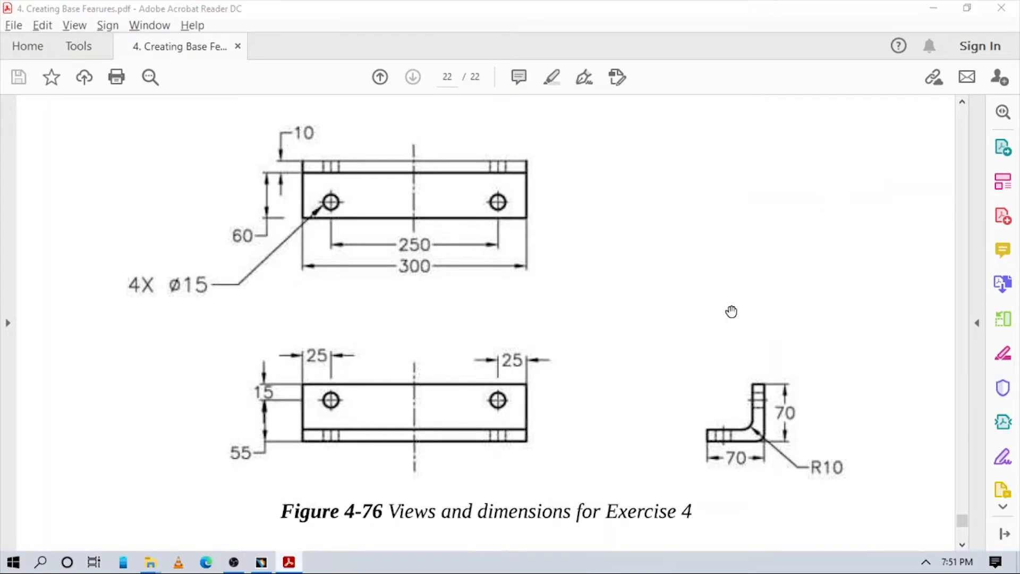
key("alt+Tab")
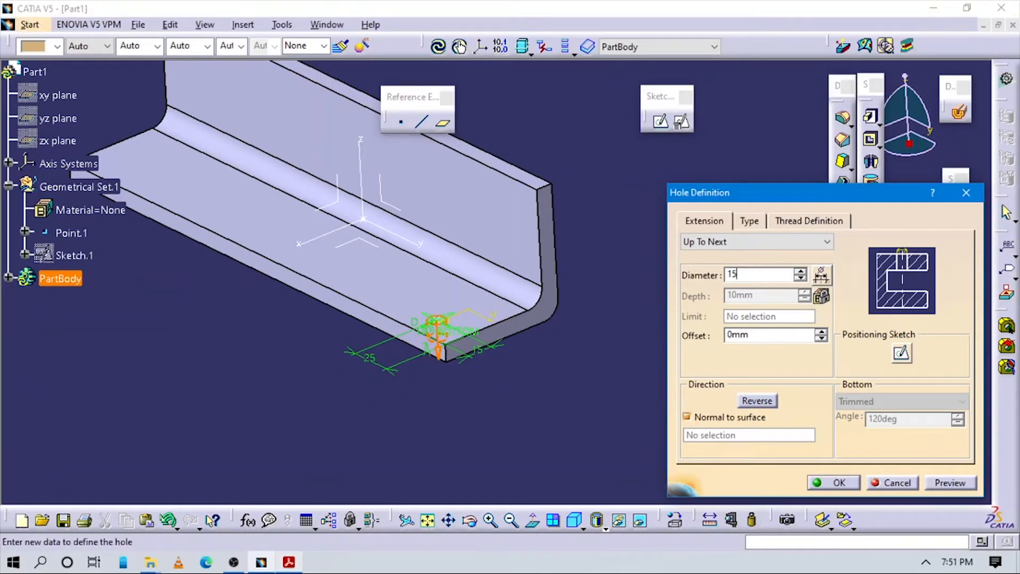
left_click(846, 483)
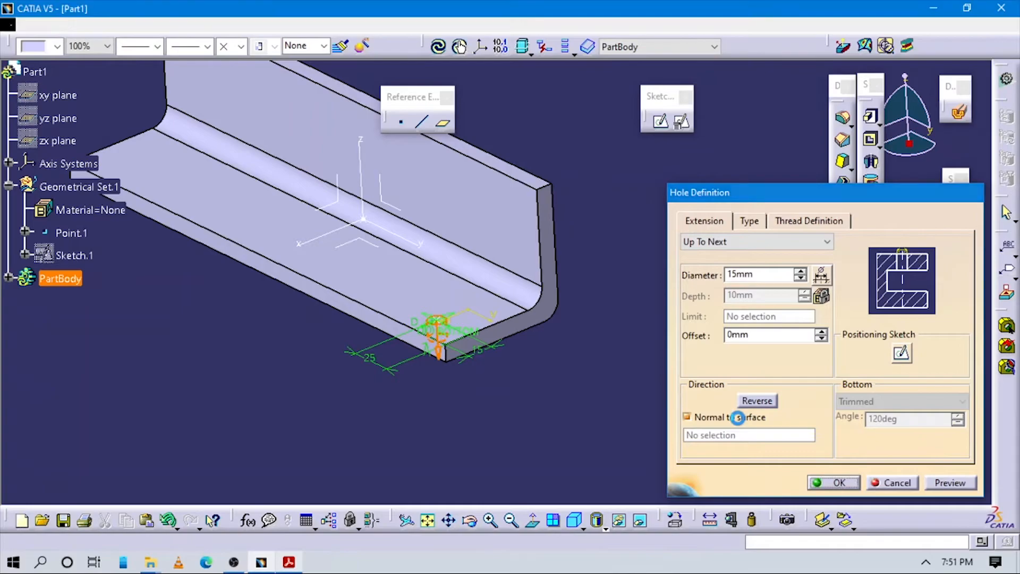
Mirror the horizontal leg's hole about the axis system's ZX plane to the bracket's opposite end
middle_click_drag(466, 376, 509, 412)
middle_click_drag(518, 375, 503, 309)
middle_click_drag(482, 356, 452, 239)
left_click(567, 364)
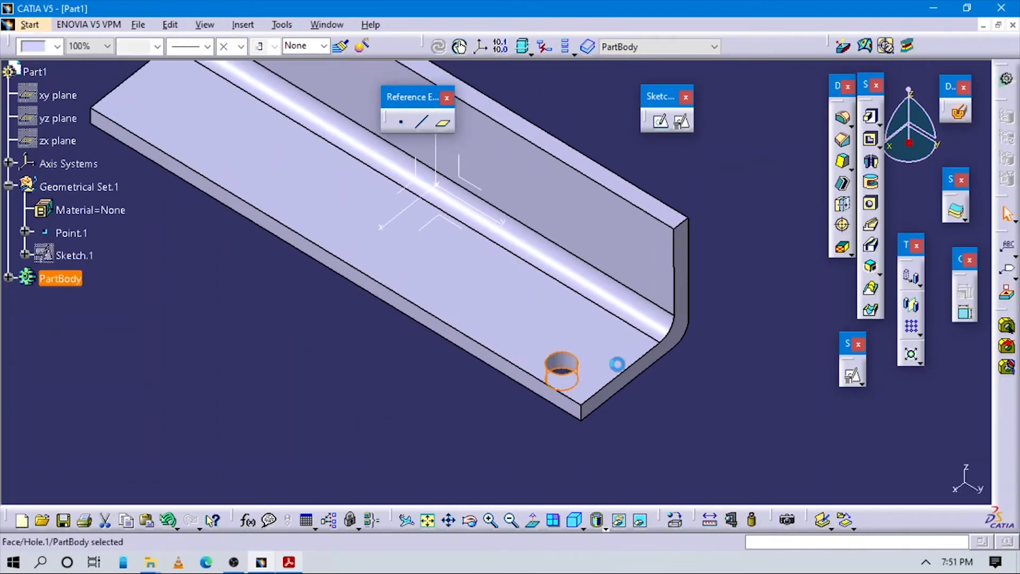
left_click(913, 310)
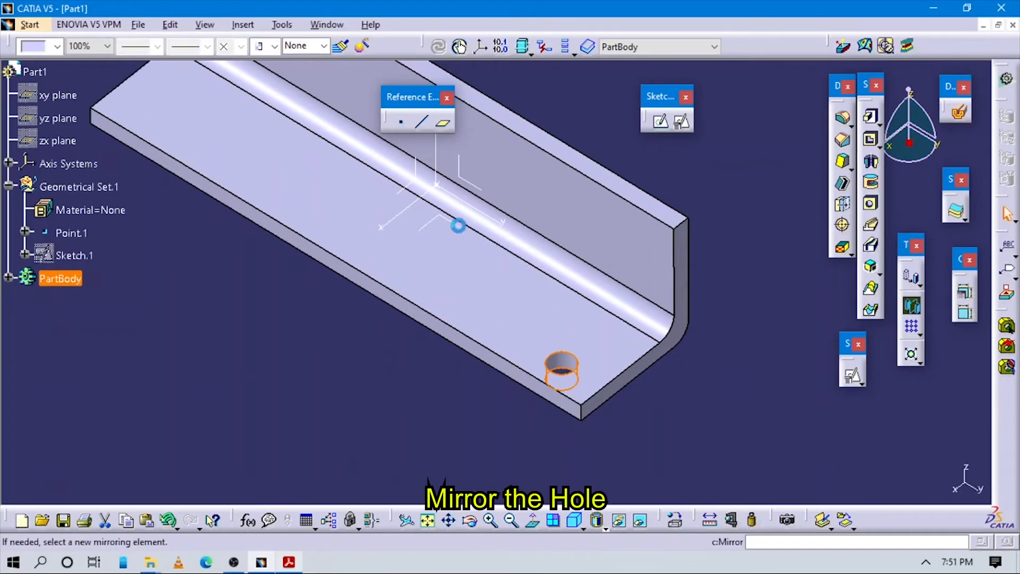
left_click(413, 173)
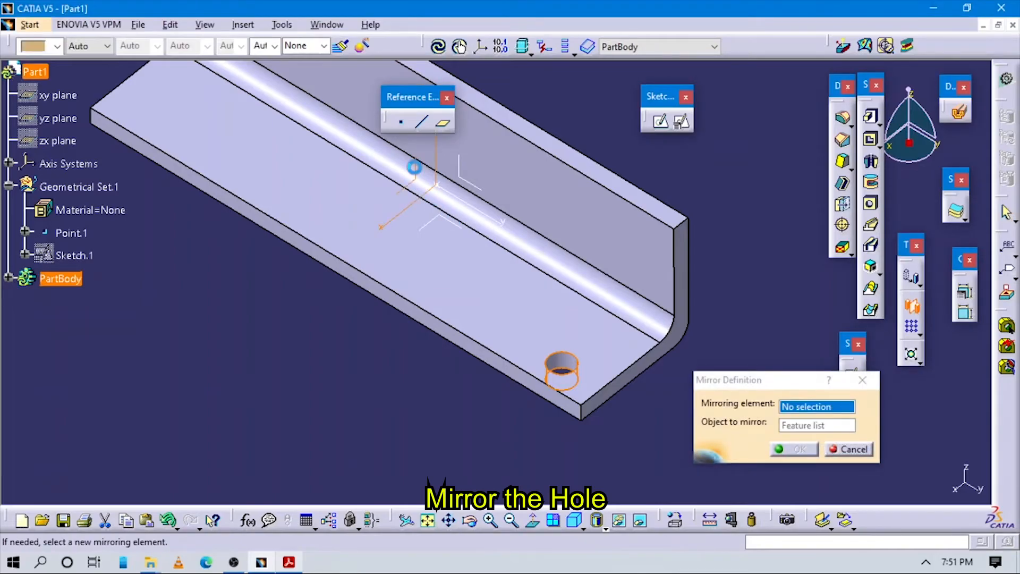
left_click(794, 449)
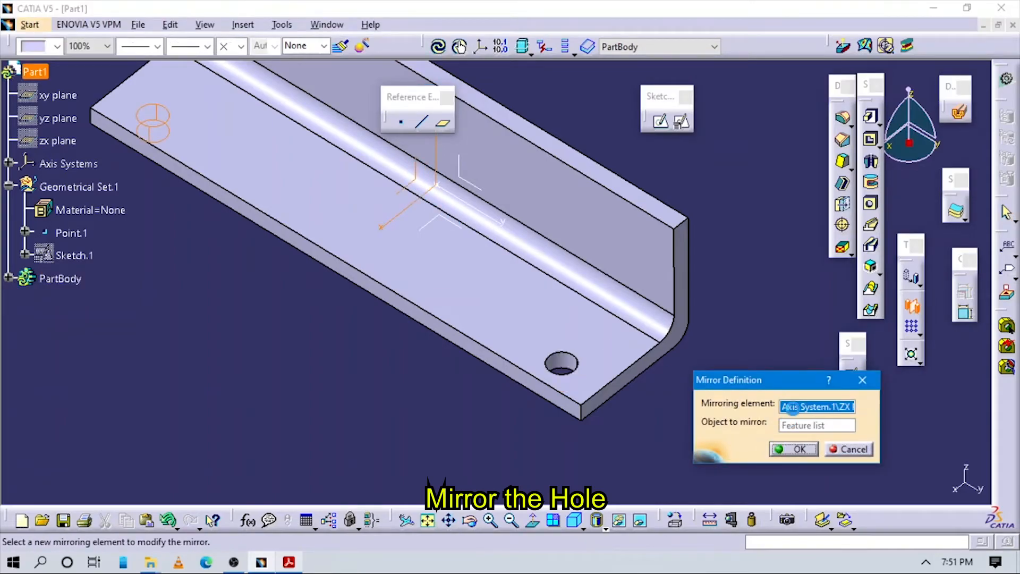
middle_click_drag(753, 276, 637, 282)
left_click(670, 237)
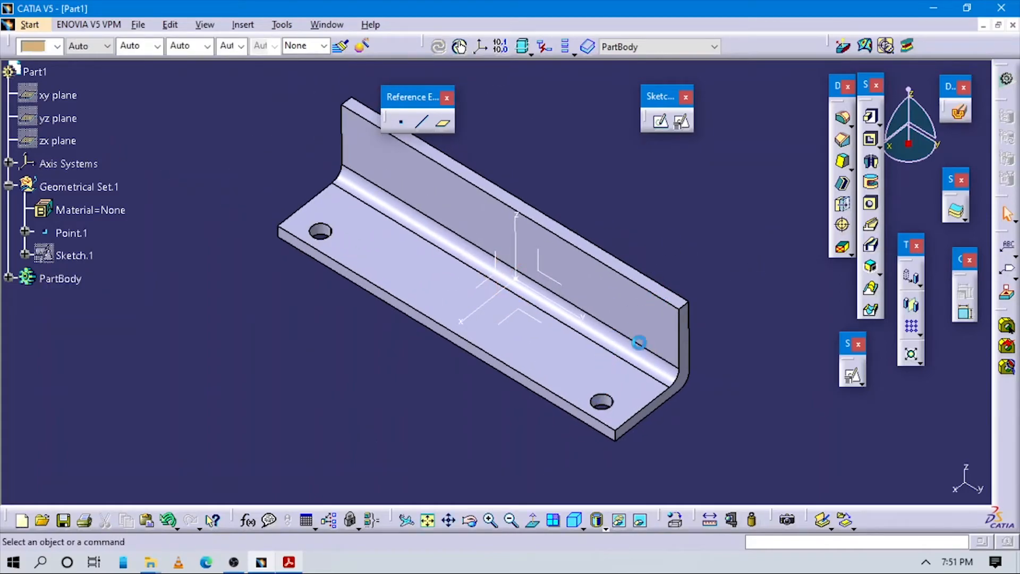
Start a hole on the inner face of the vertical leg near its end and open its positioning sketch
left_click(872, 204)
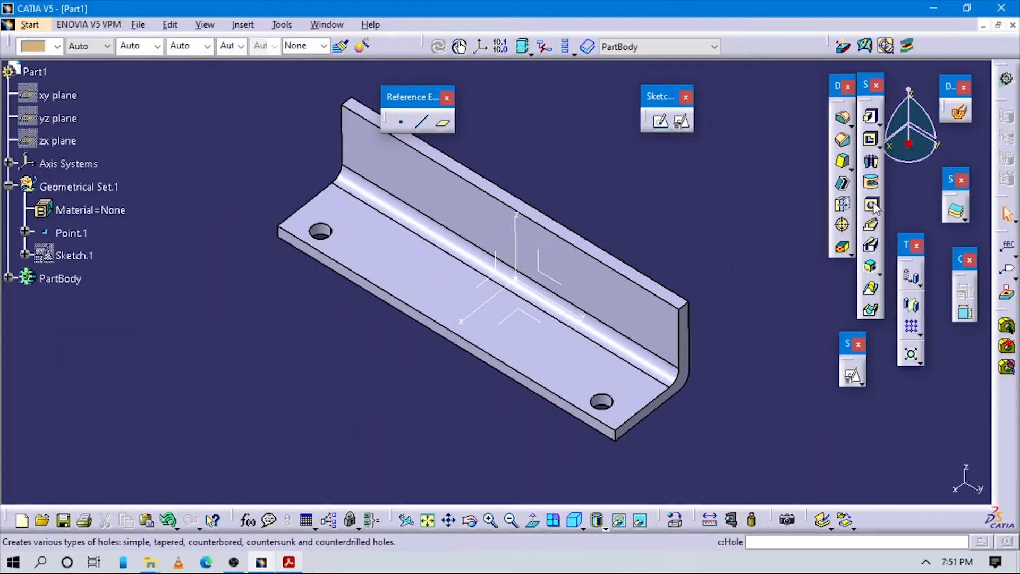
left_click(658, 313)
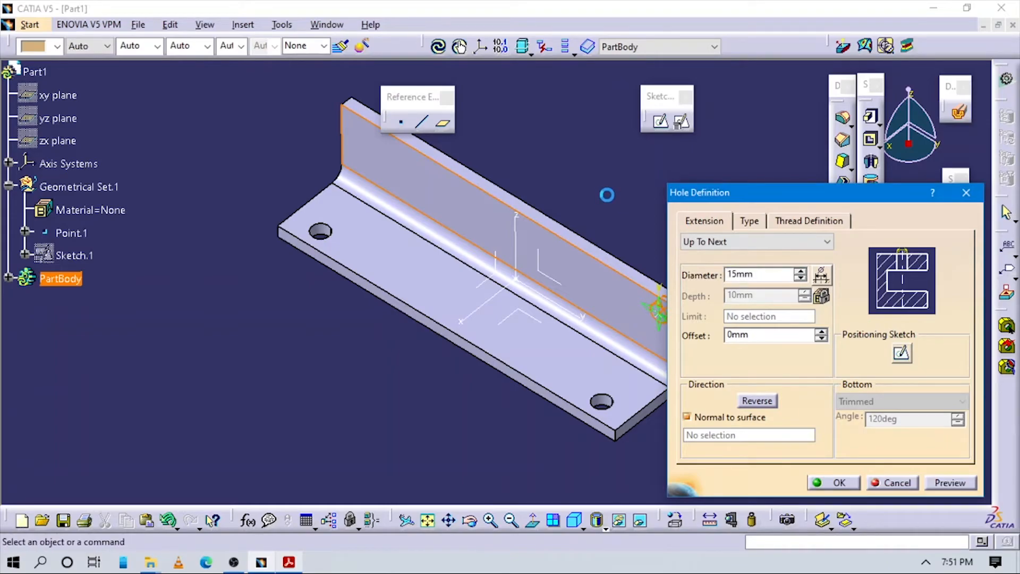
middle_click_drag(553, 210, 475, 293)
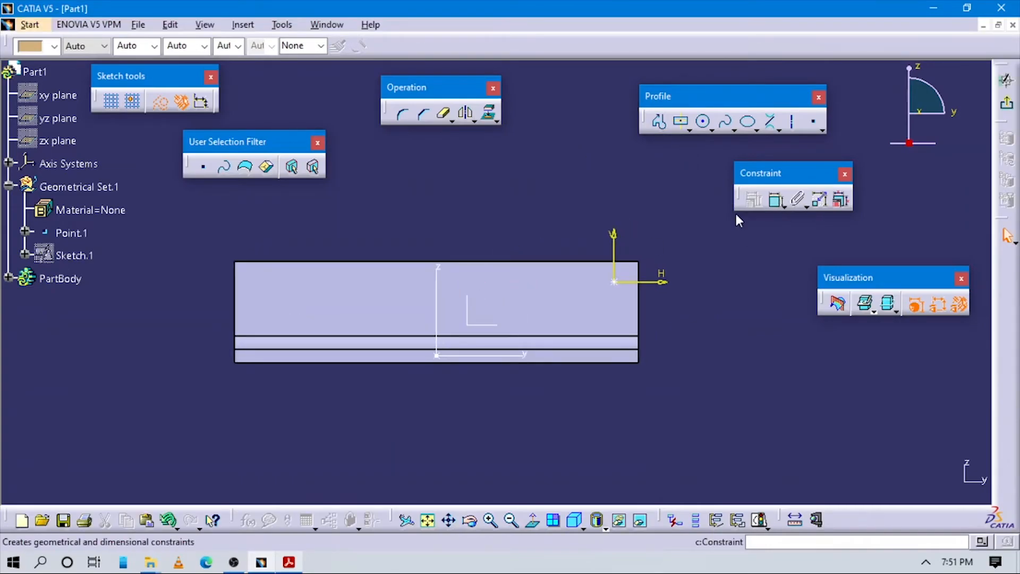
left_click(645, 280)
left_click(638, 287)
left_click(710, 293)
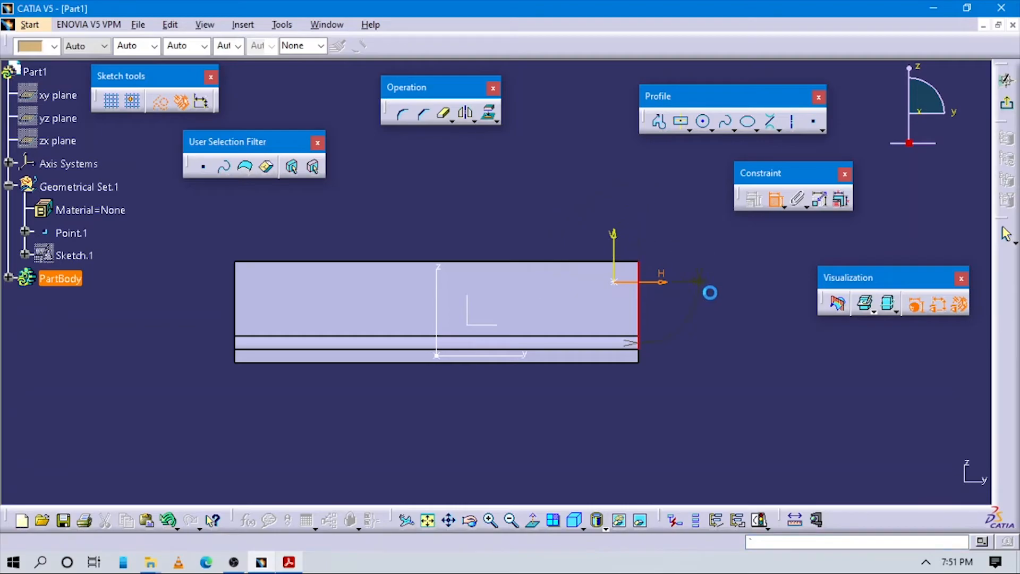
Constrain the hole centre 25 mm from the vertical leg's end edge, checking the distance against the PDF drawing
middle_click_drag(715, 300, 715, 239)
middle_click_drag(661, 273, 572, 318)
left_click(774, 200)
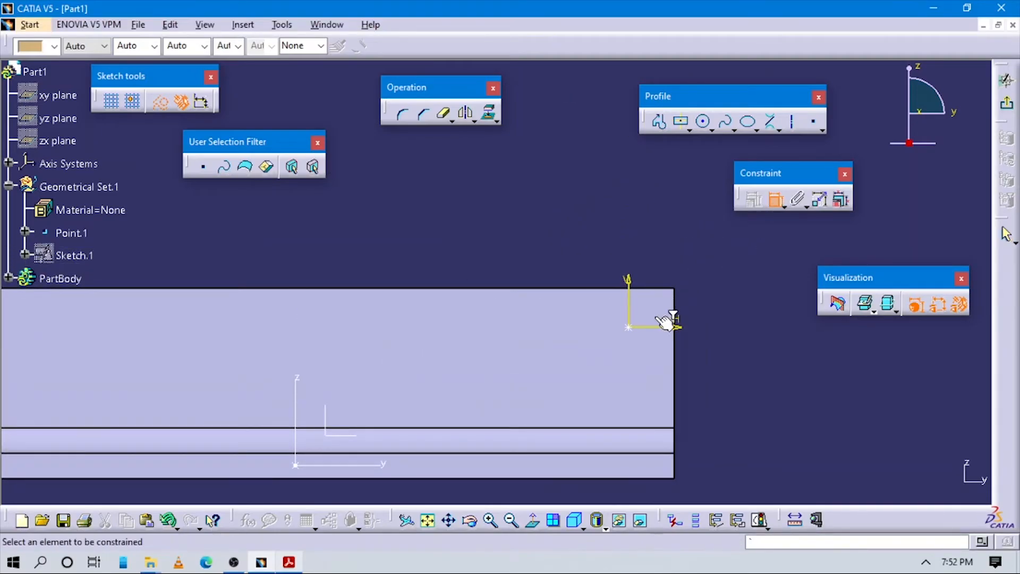
left_click(671, 321)
left_click(630, 327)
left_click(651, 224)
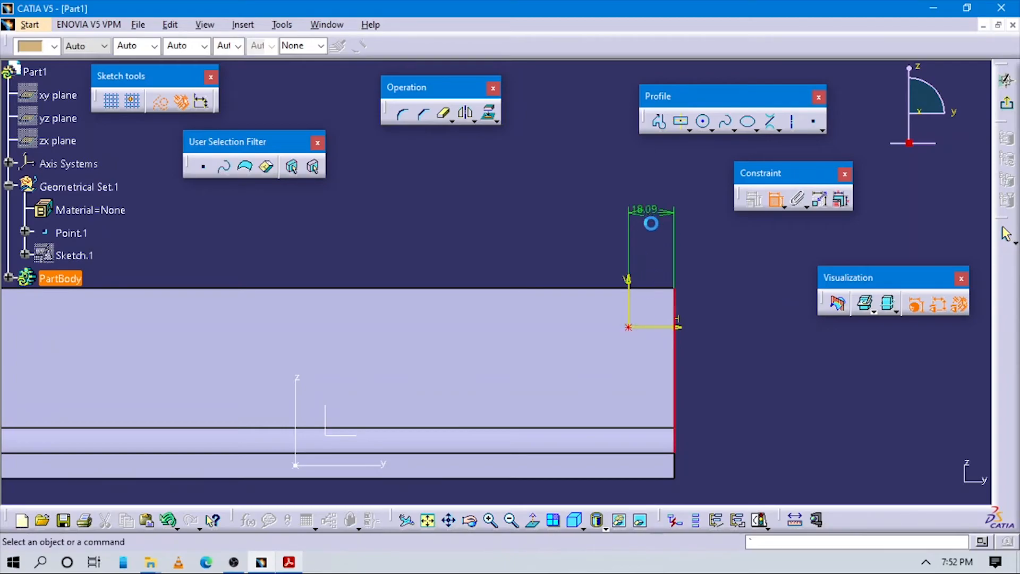
key("alt+Tab")
key("alt+Tab")
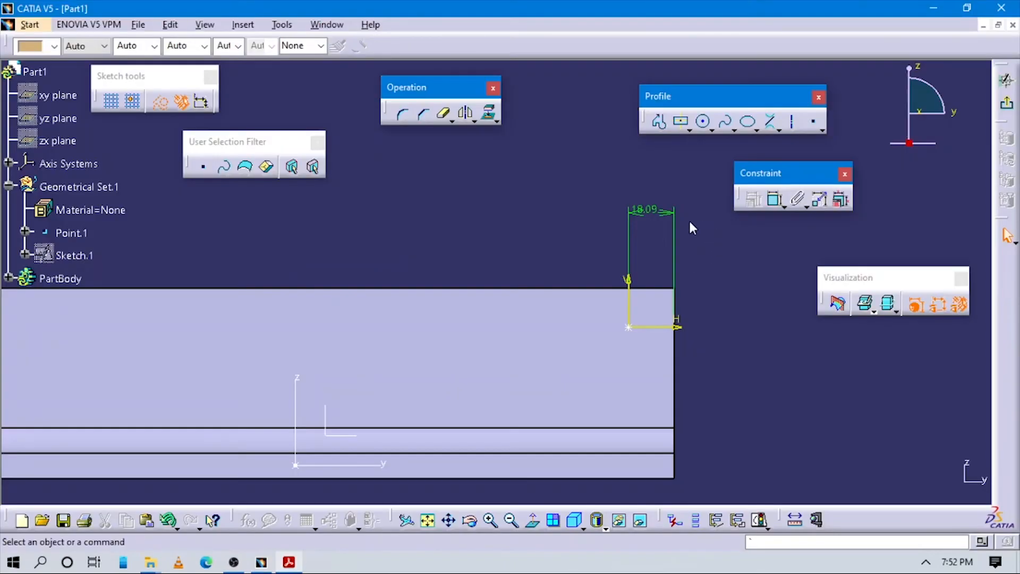
double_click(646, 207)
type("25")
key("Return")
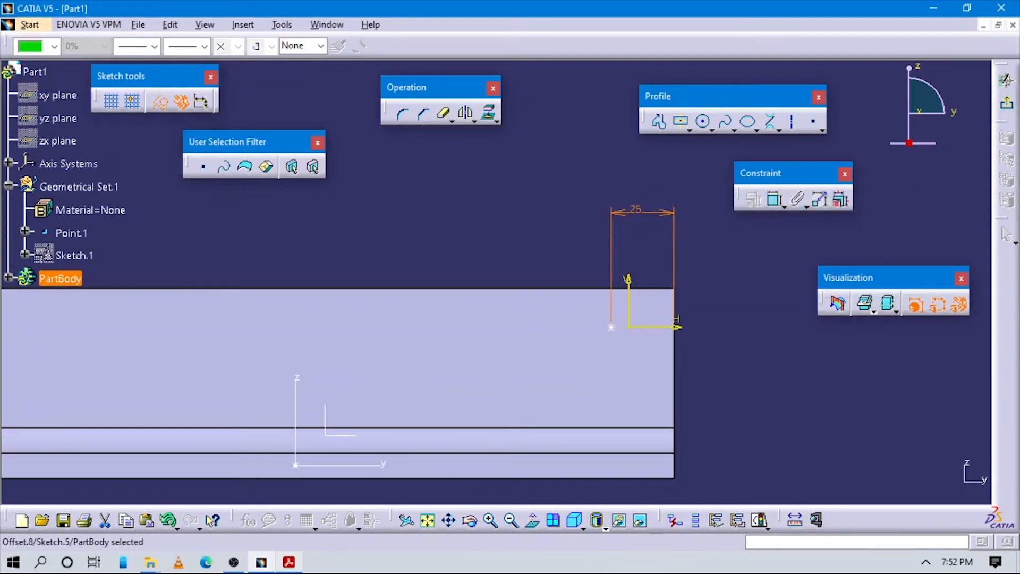
Constrain the hole centre 15 mm from the vertical leg's upper edge and exit the positioning sketch
left_click(774, 199)
left_click(612, 326)
left_click(599, 291)
left_click(707, 308)
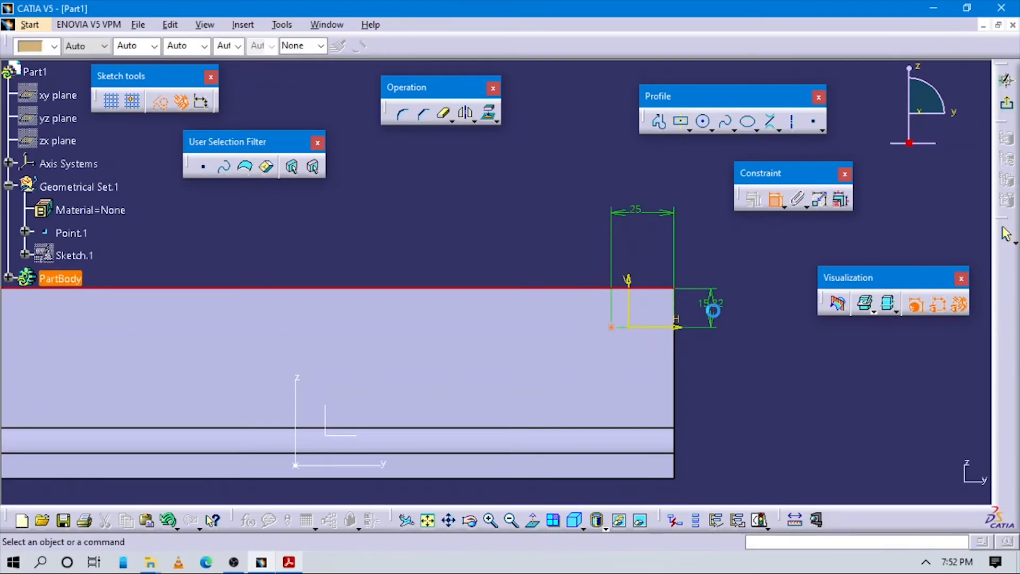
left_click(716, 305)
double_click(716, 302)
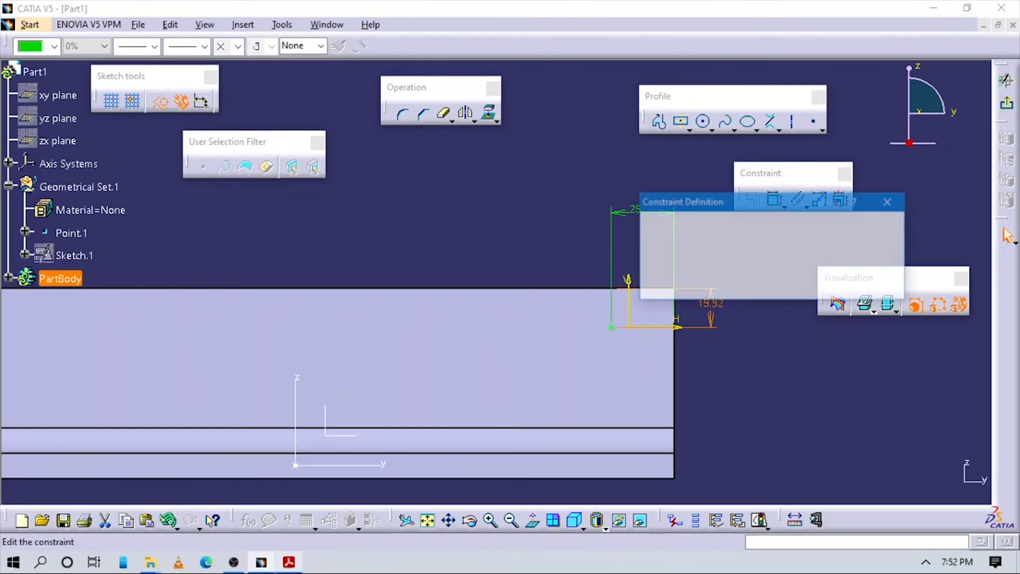
key("Escape")
left_click(823, 423)
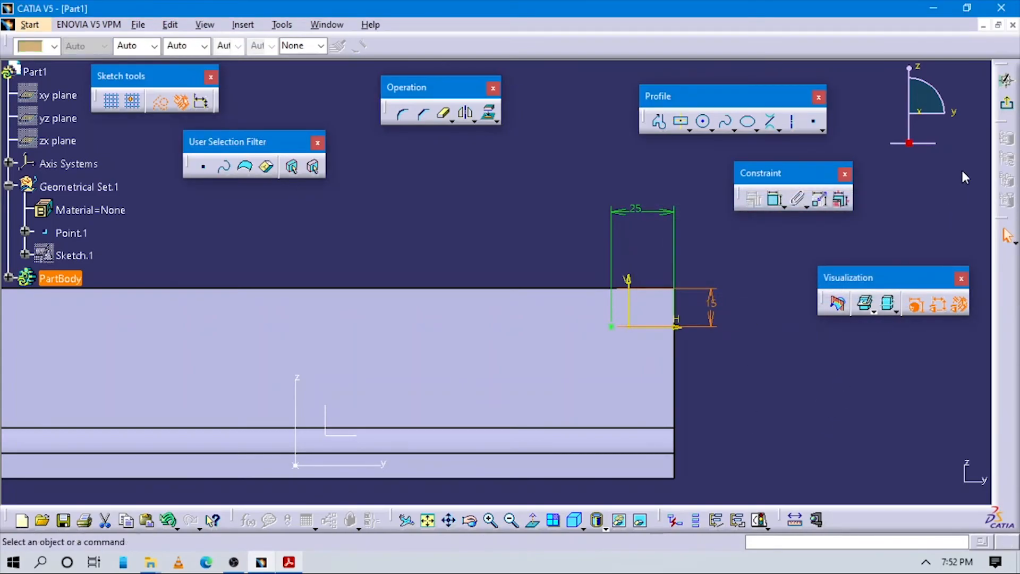
left_click(1007, 103)
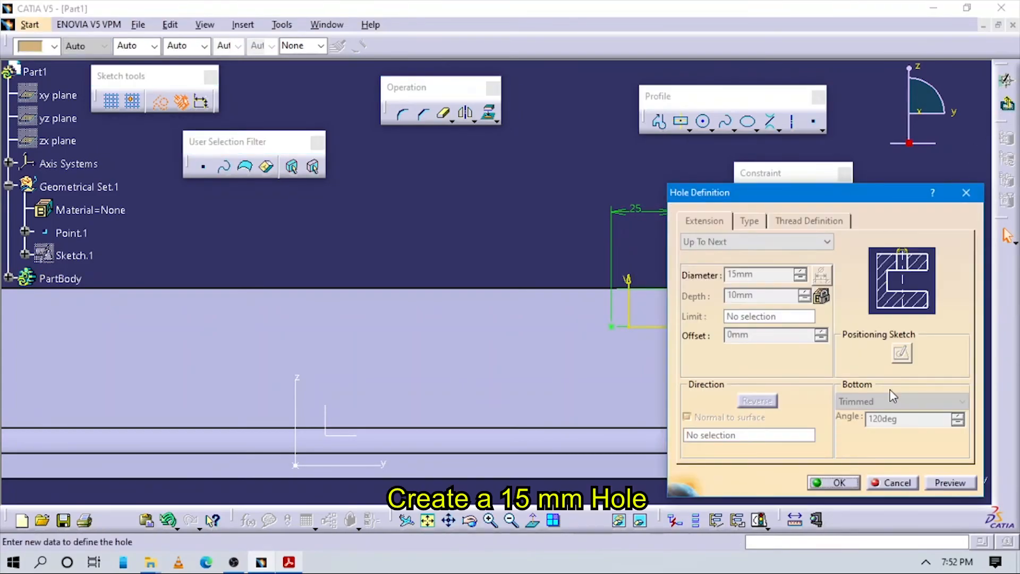
Create the vertical leg's 15 mm hole with the Up To Next extension and mirror it about the axis system's ZX plane
left_click(739, 245)
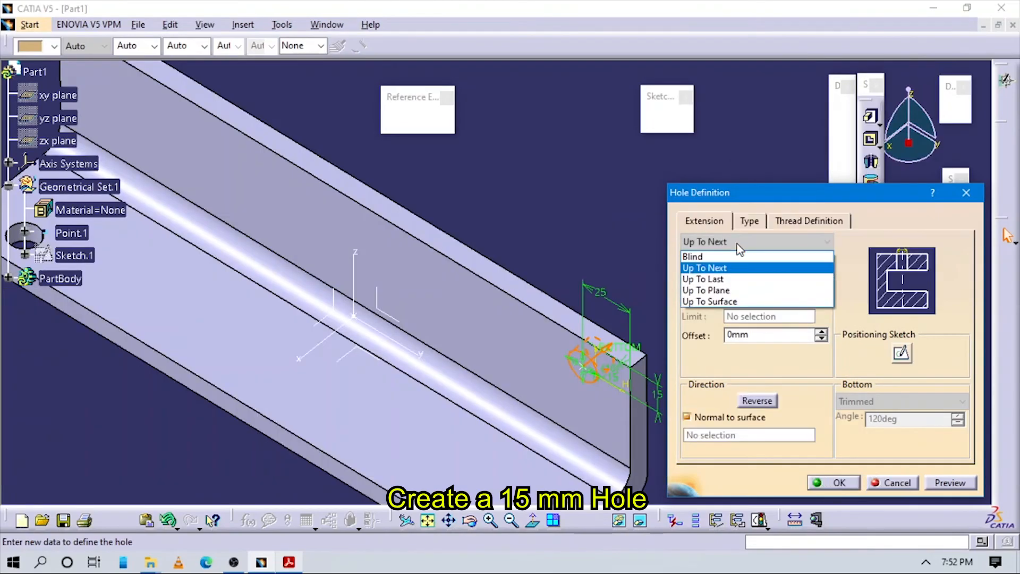
left_click(761, 269)
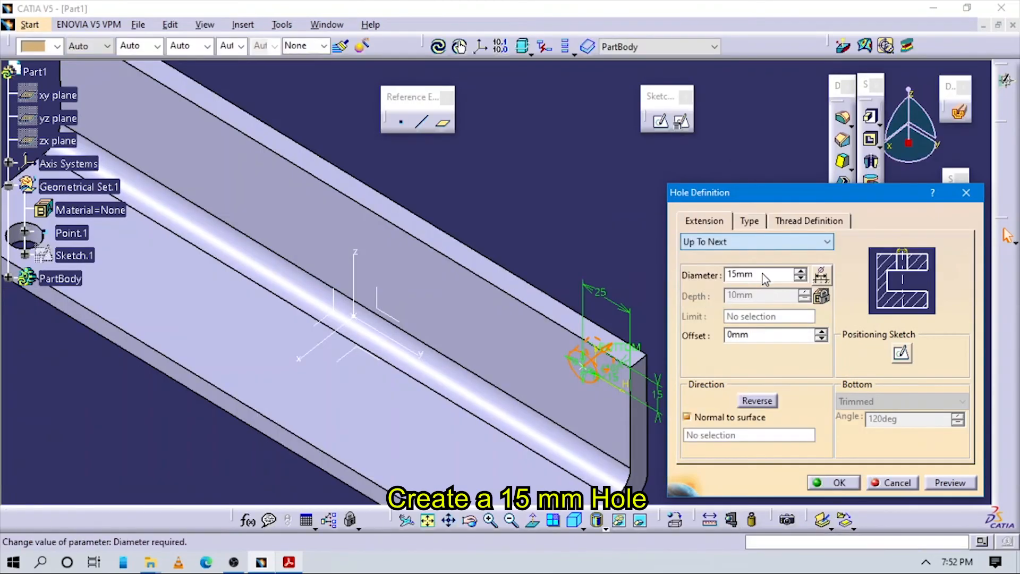
left_click(833, 483)
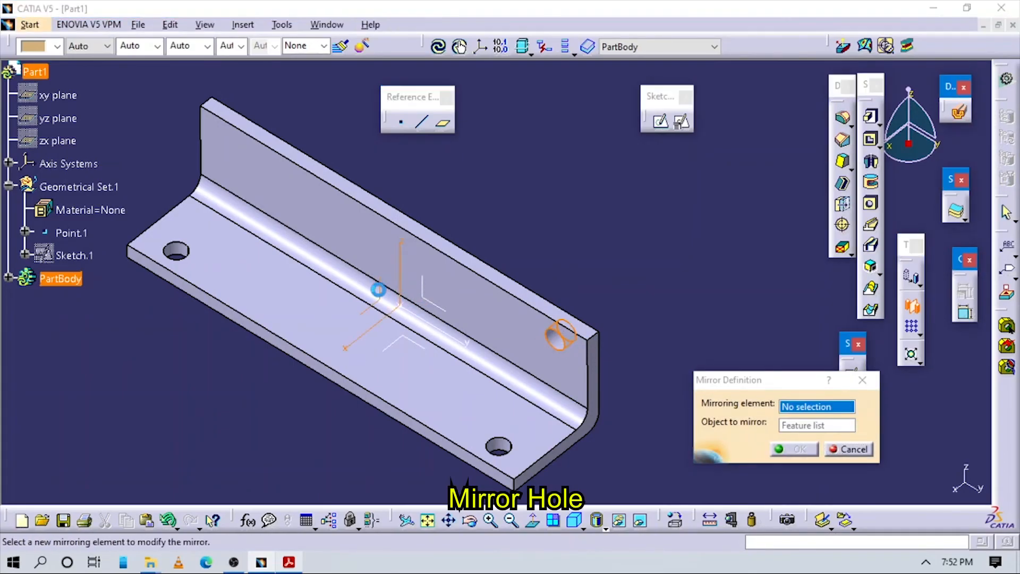
left_click(378, 289)
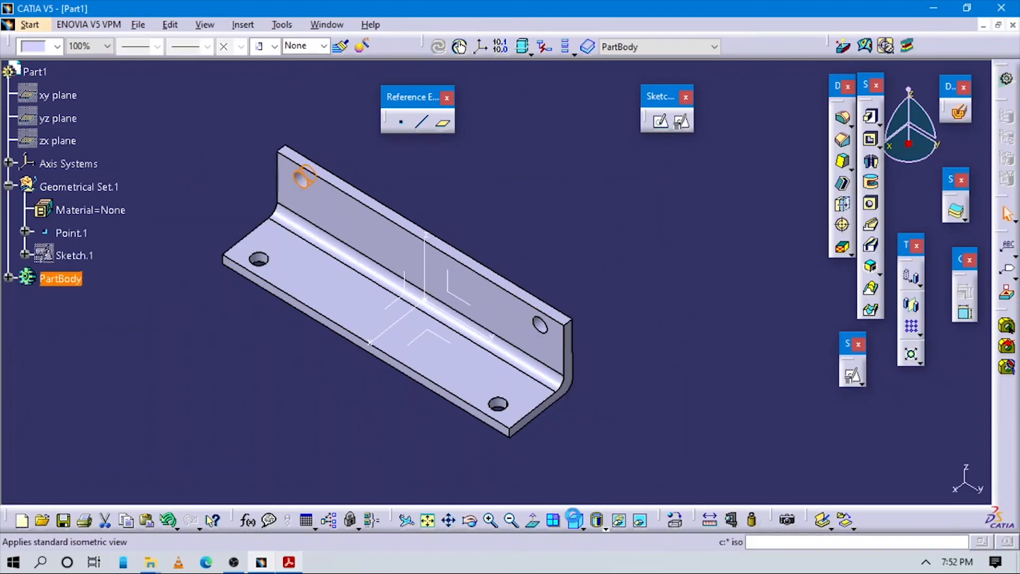
Compare the bracket's holes and dimensions with the PDF drawing and return to the CATIA model
key("alt+Tab")
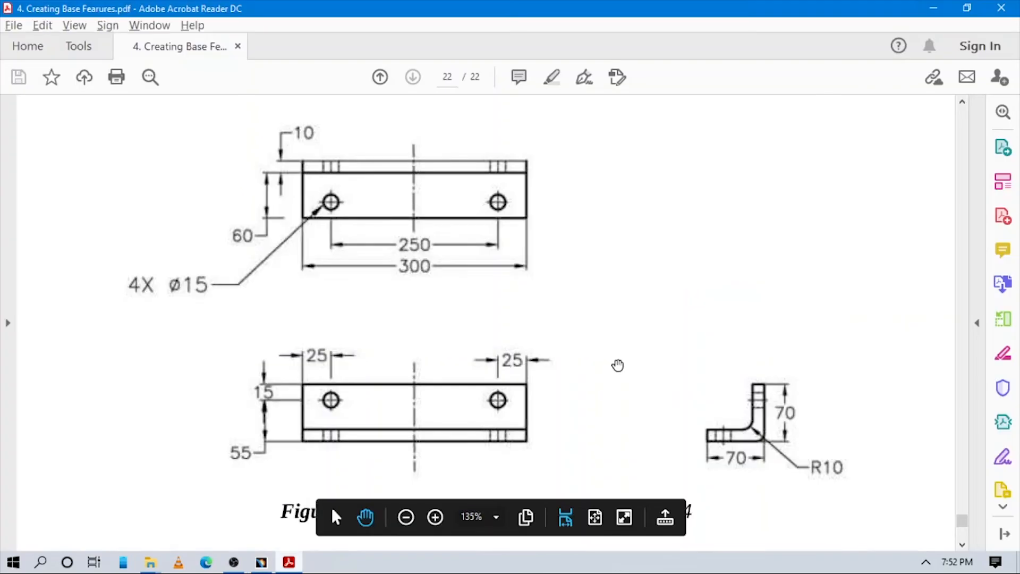
scroll(617, 365, "up", 10)
scroll(618, 365, "down", 10)
key("alt+Tab")
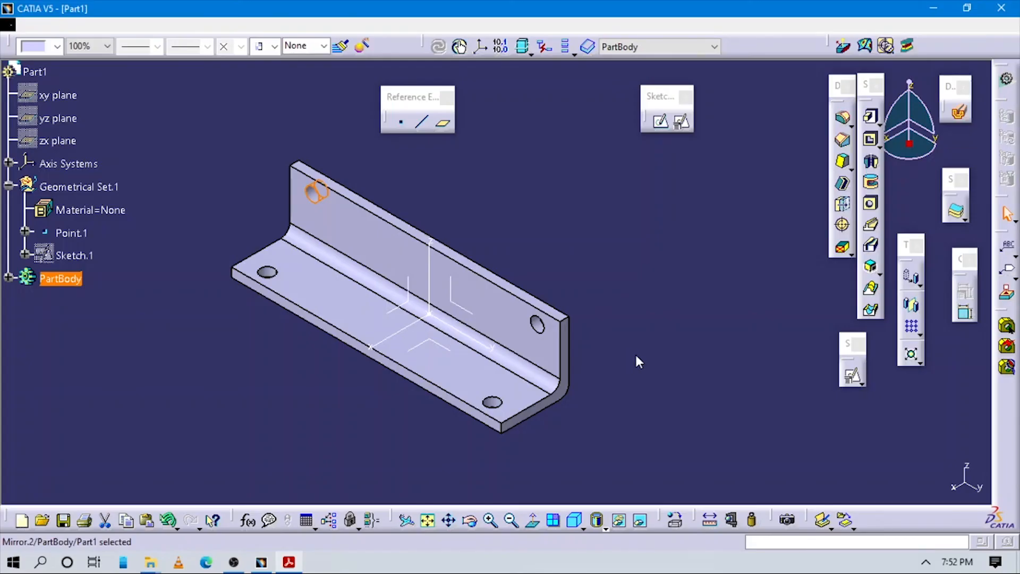